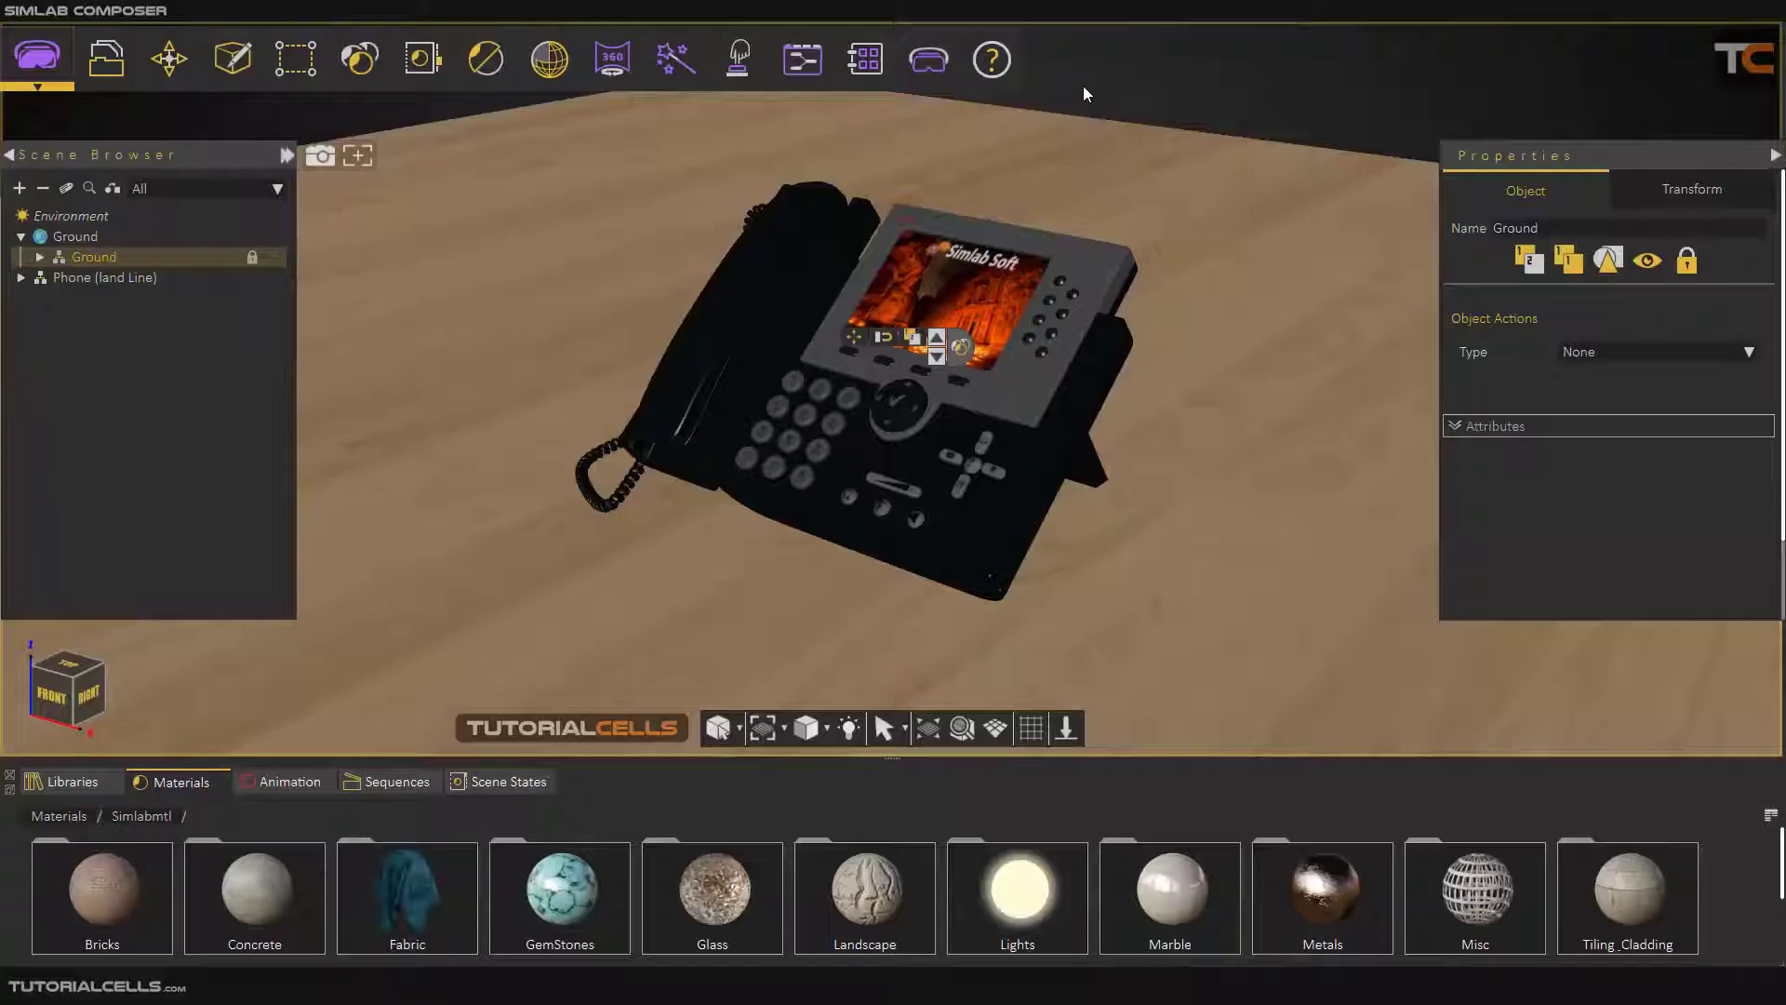
Check the environment's ground settings and preview the wooden Ground object under the phone in a live render
click(80, 215)
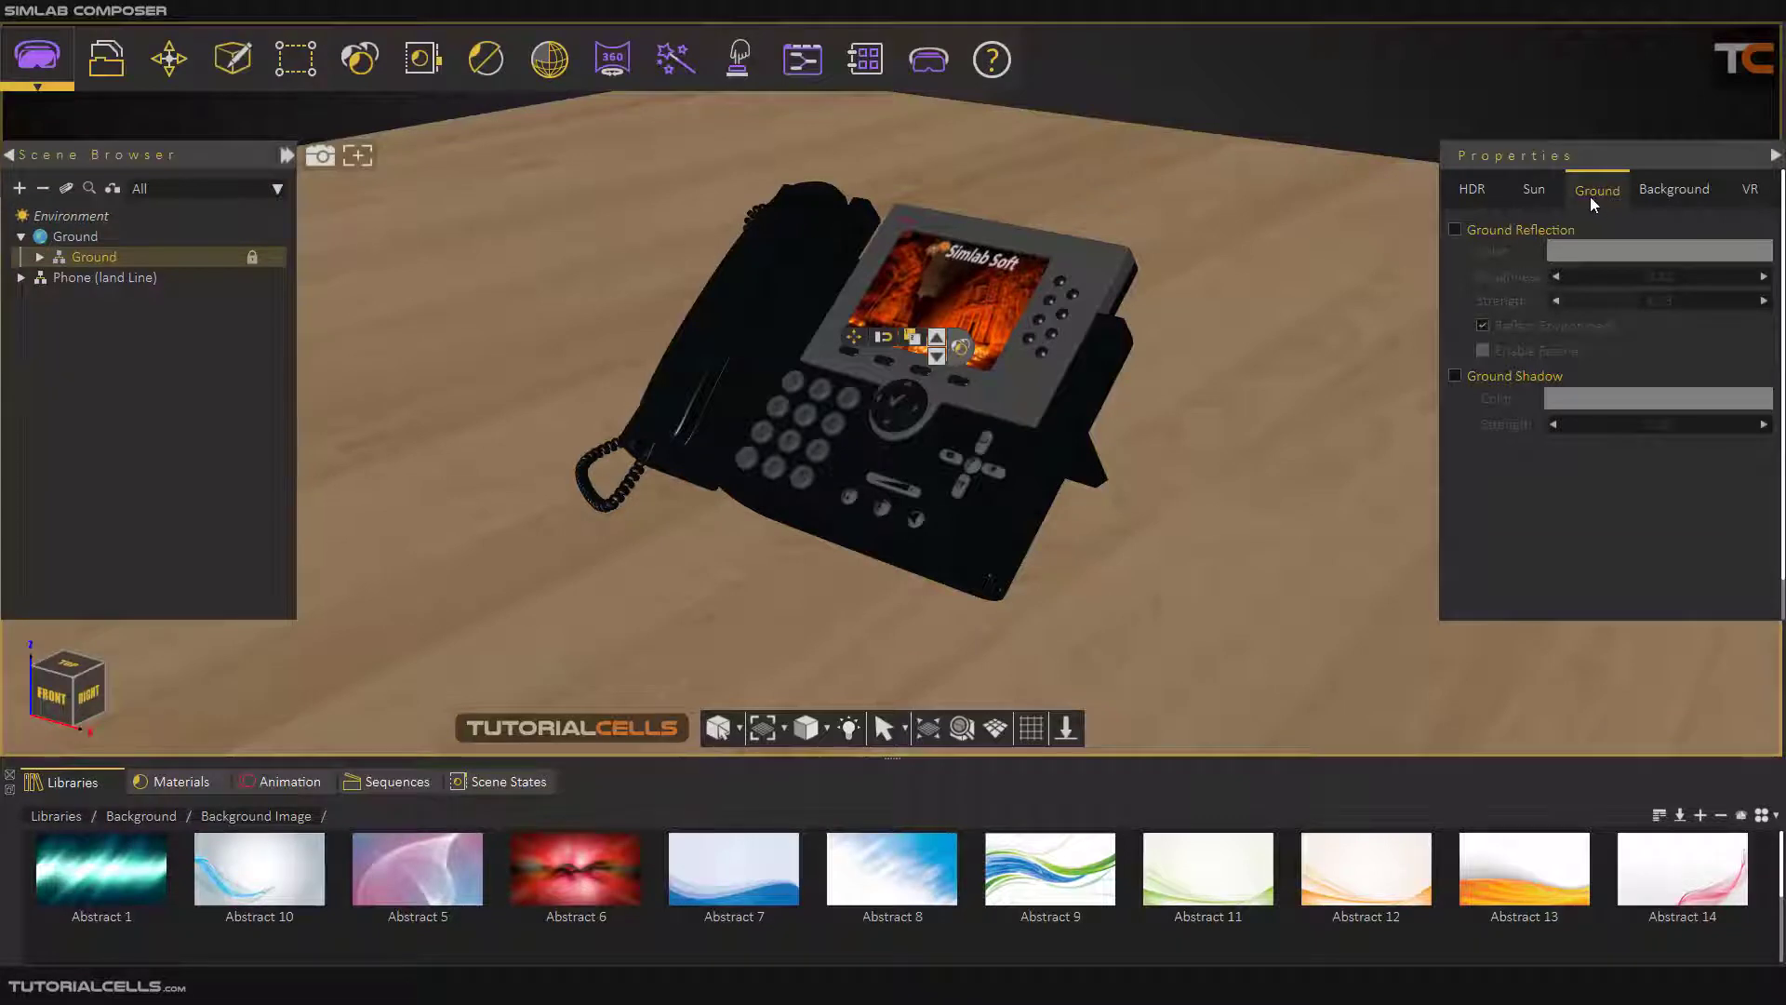
scroll(1120, 372, down, 4)
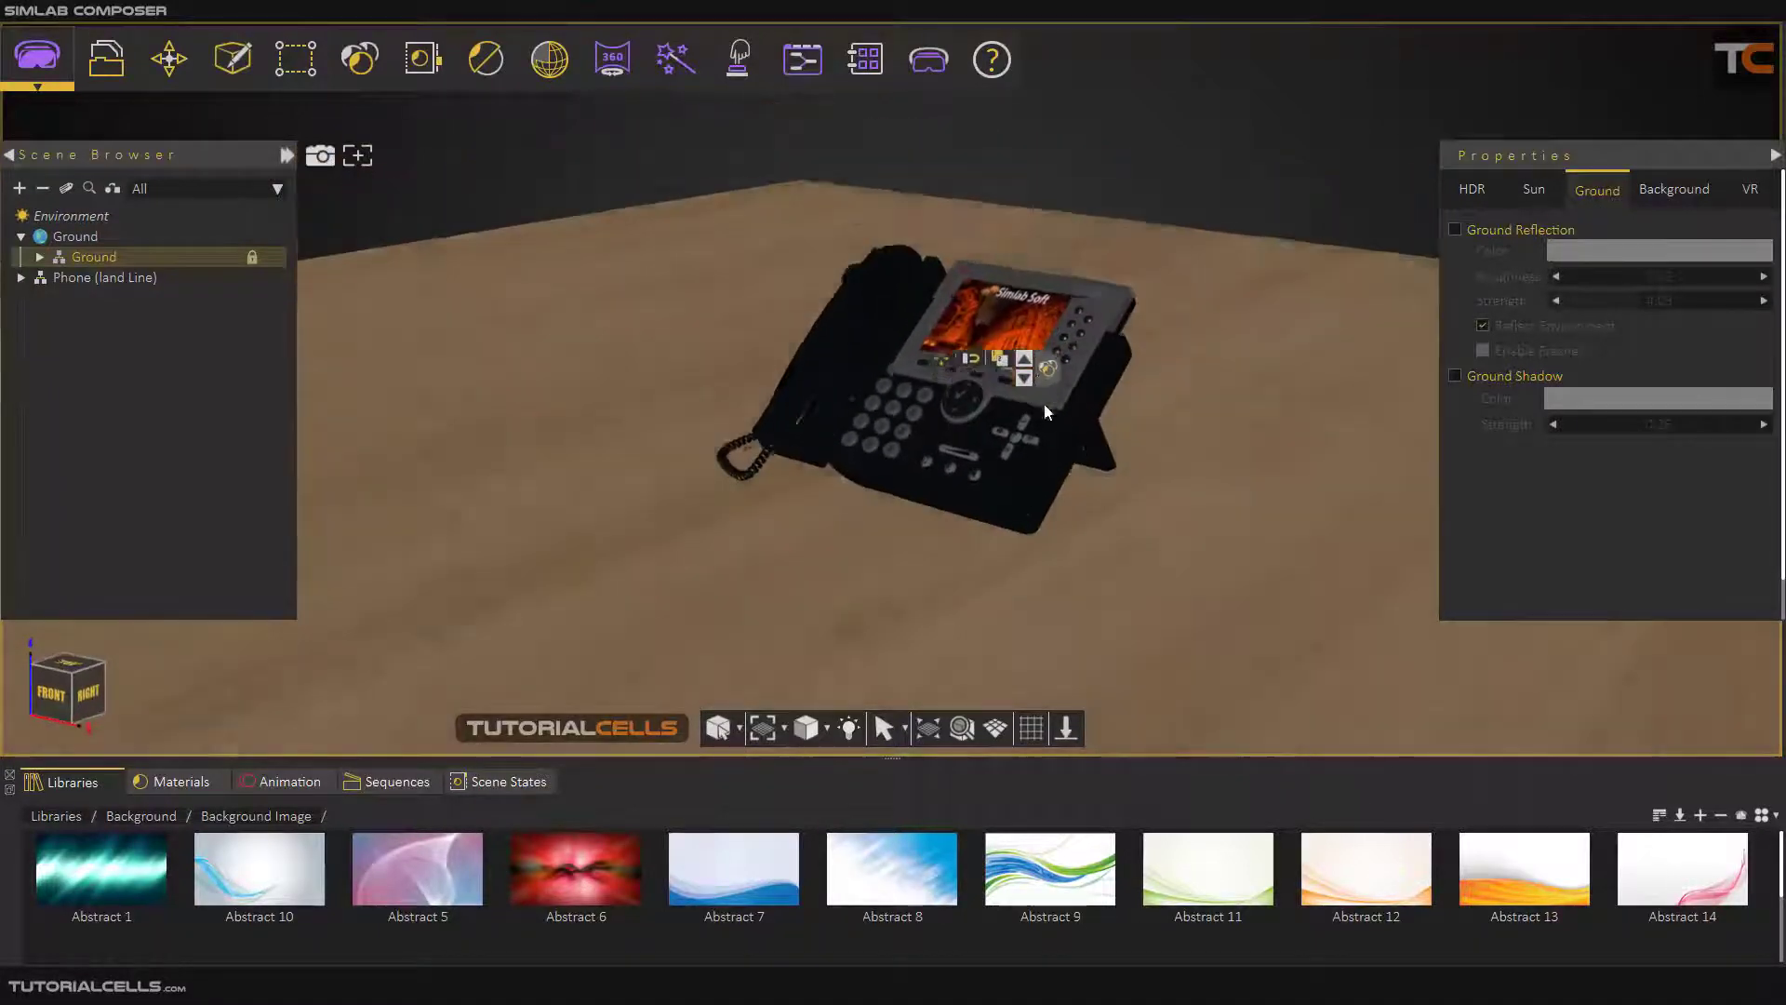
scroll(1051, 428, down, 3)
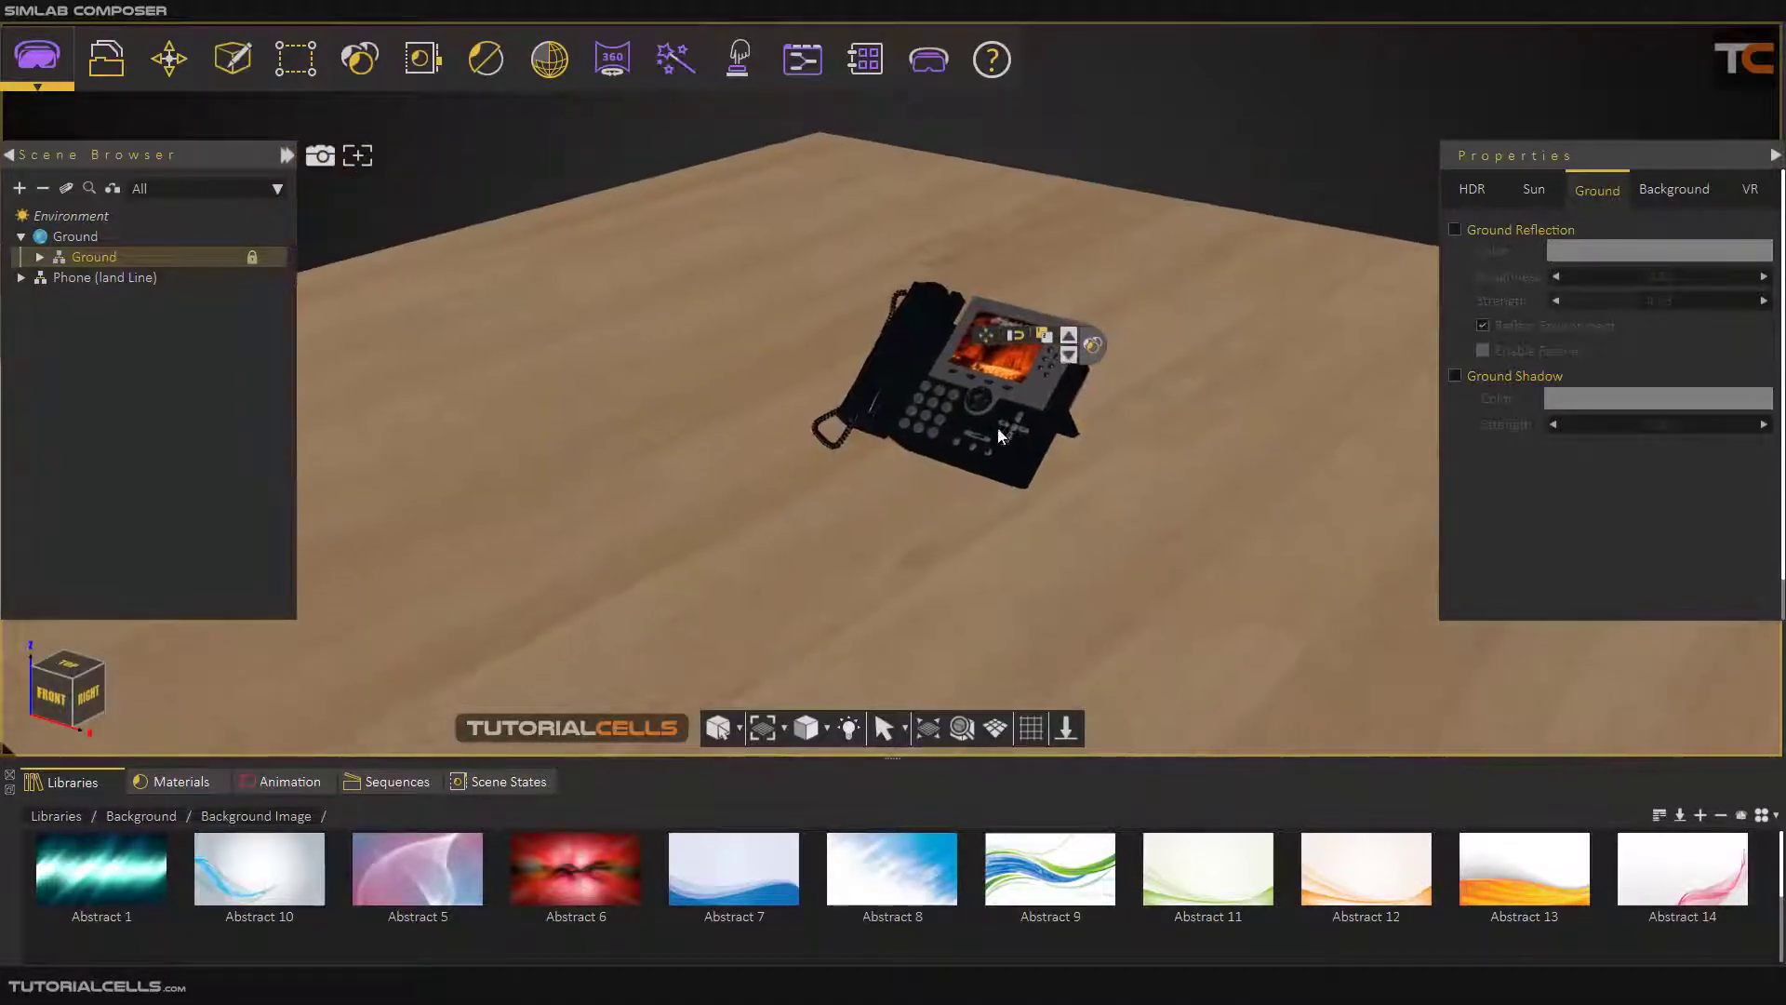
click(78, 257)
scroll(951, 404, up, 3)
scroll(957, 417, up, 1)
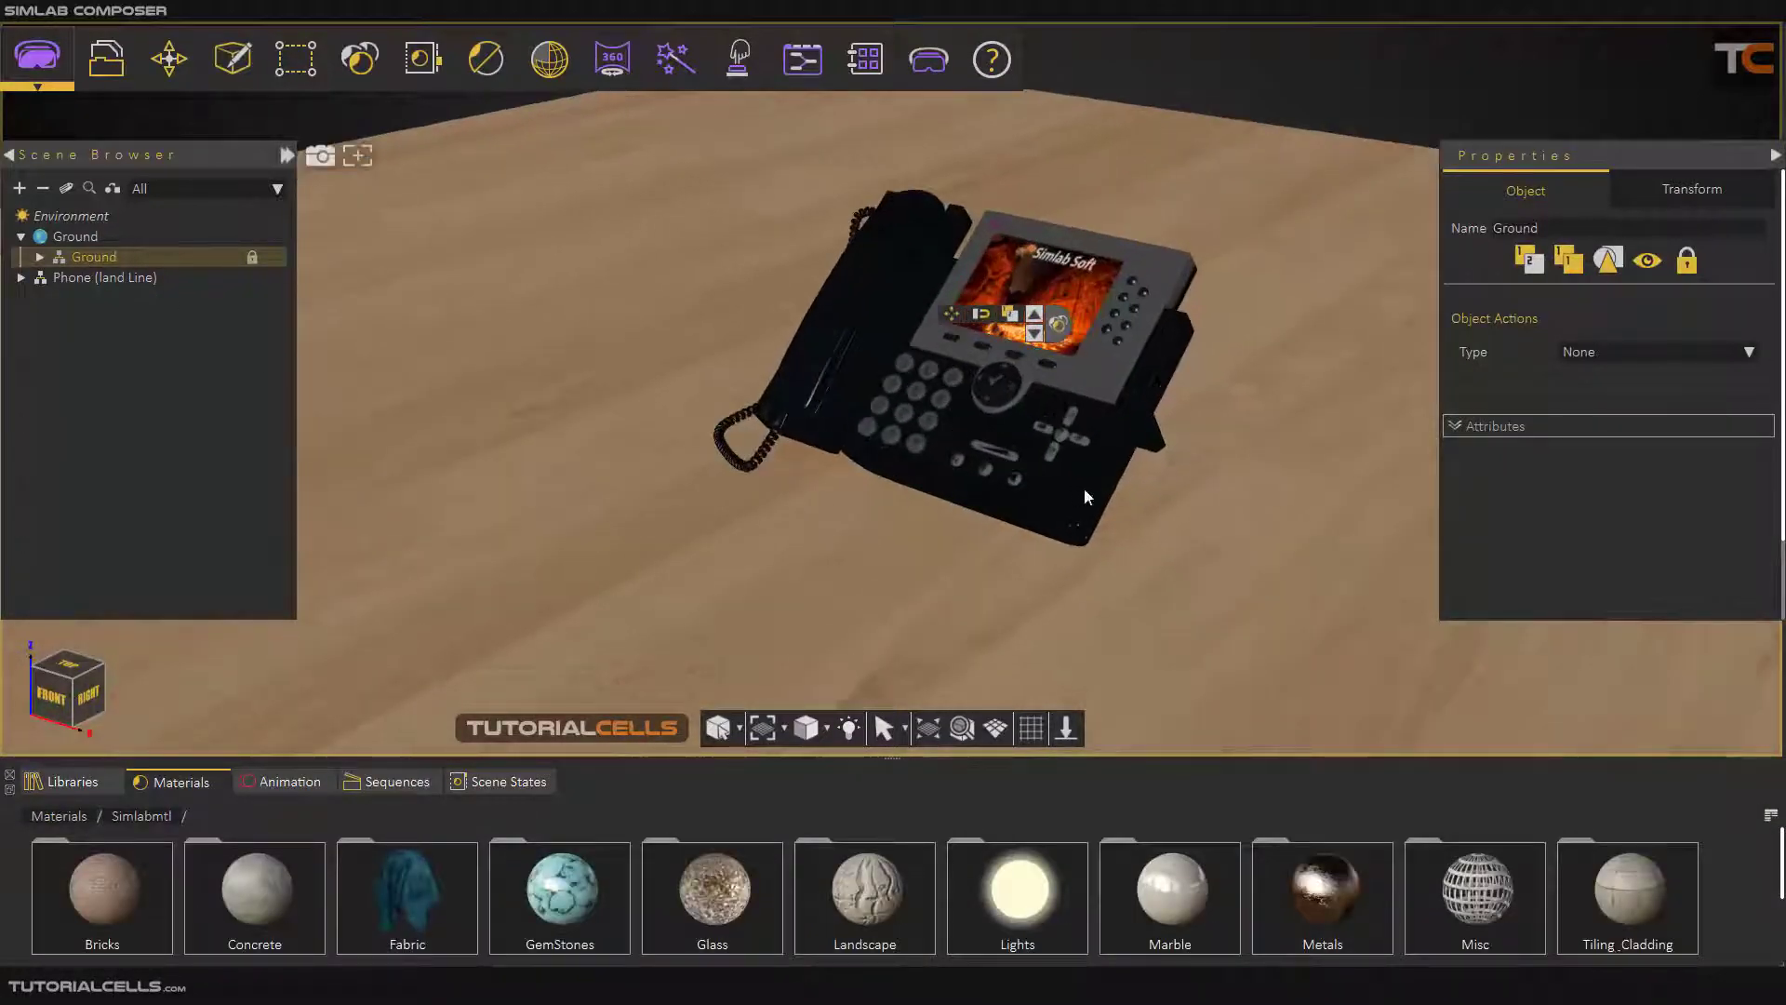
key(ctrl+r)
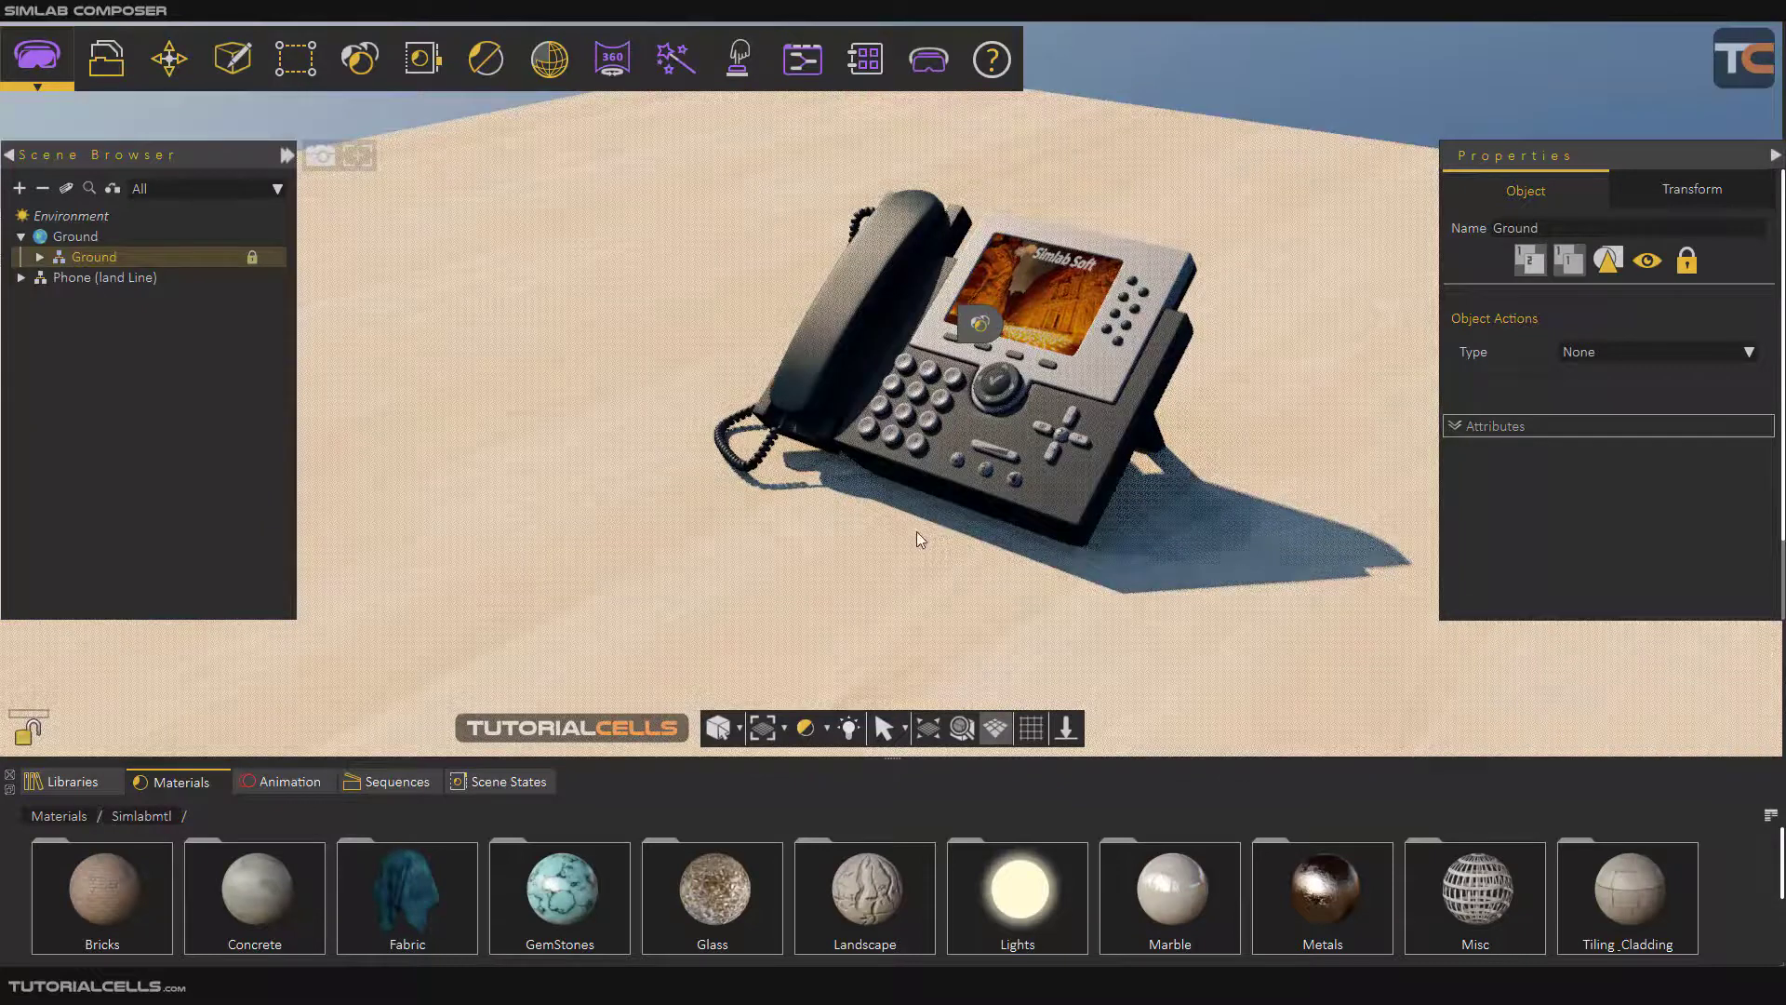
key(Escape)
Change the wooden ground's material type to Metal and preview it in a live render
click(1271, 494)
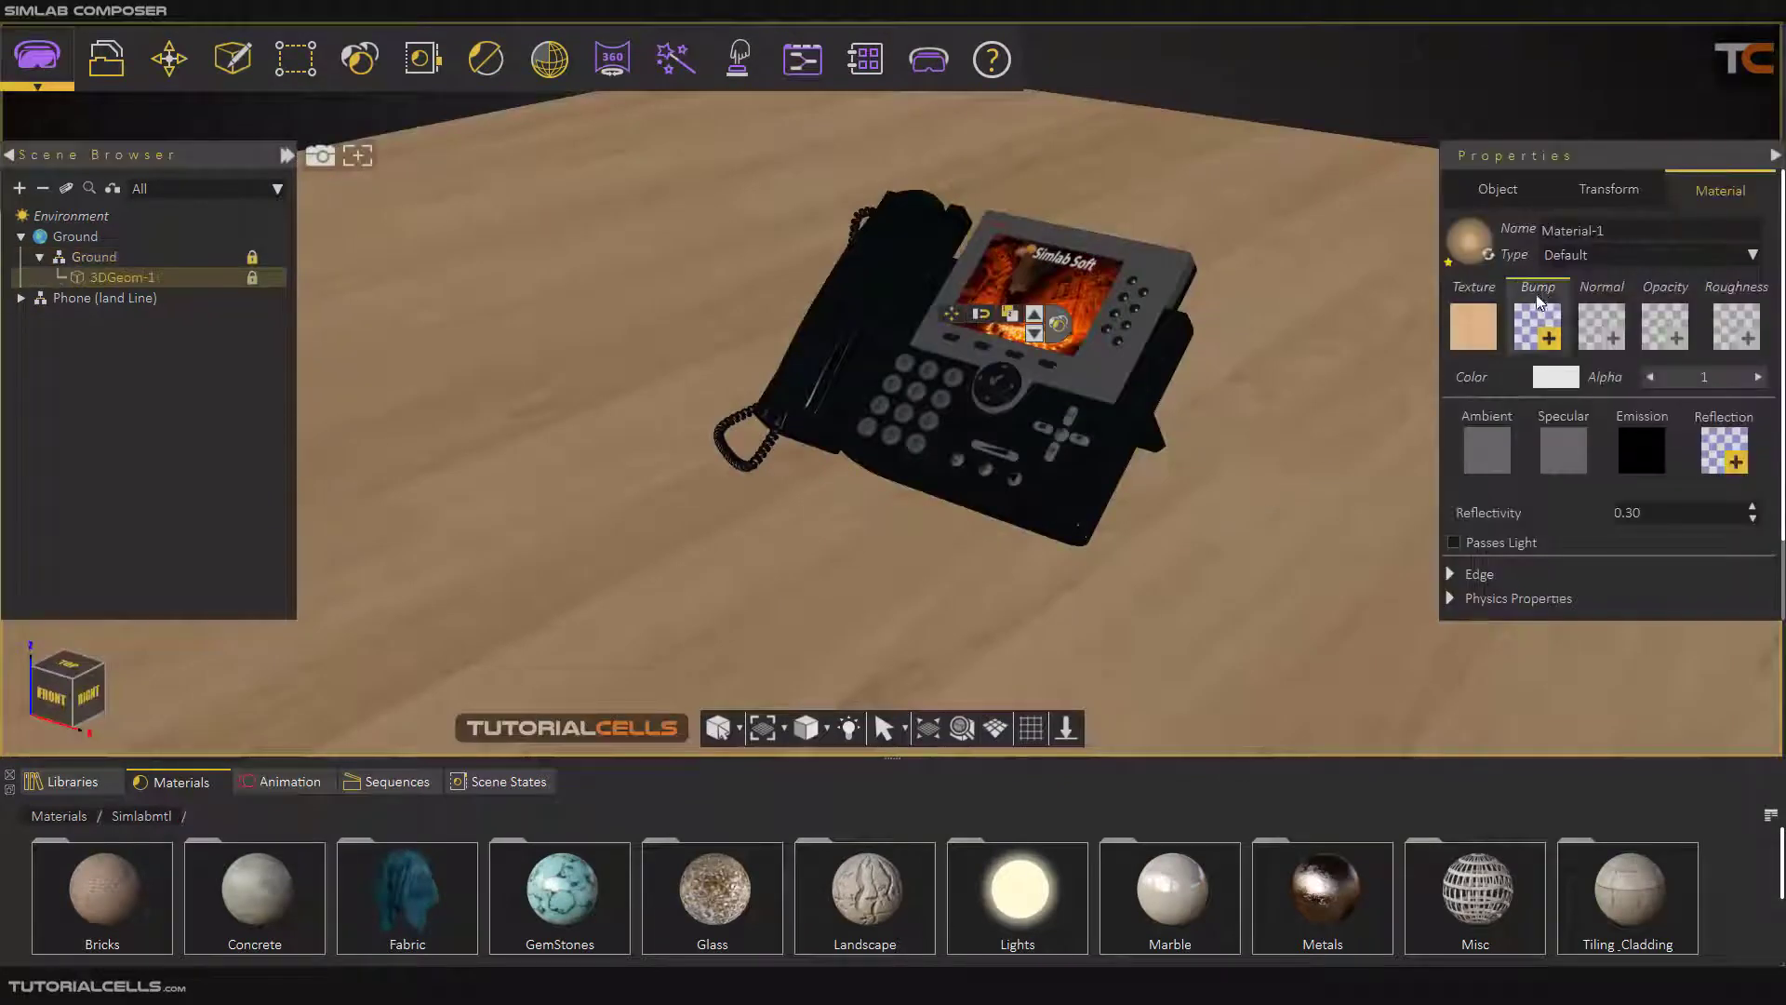
click(1610, 257)
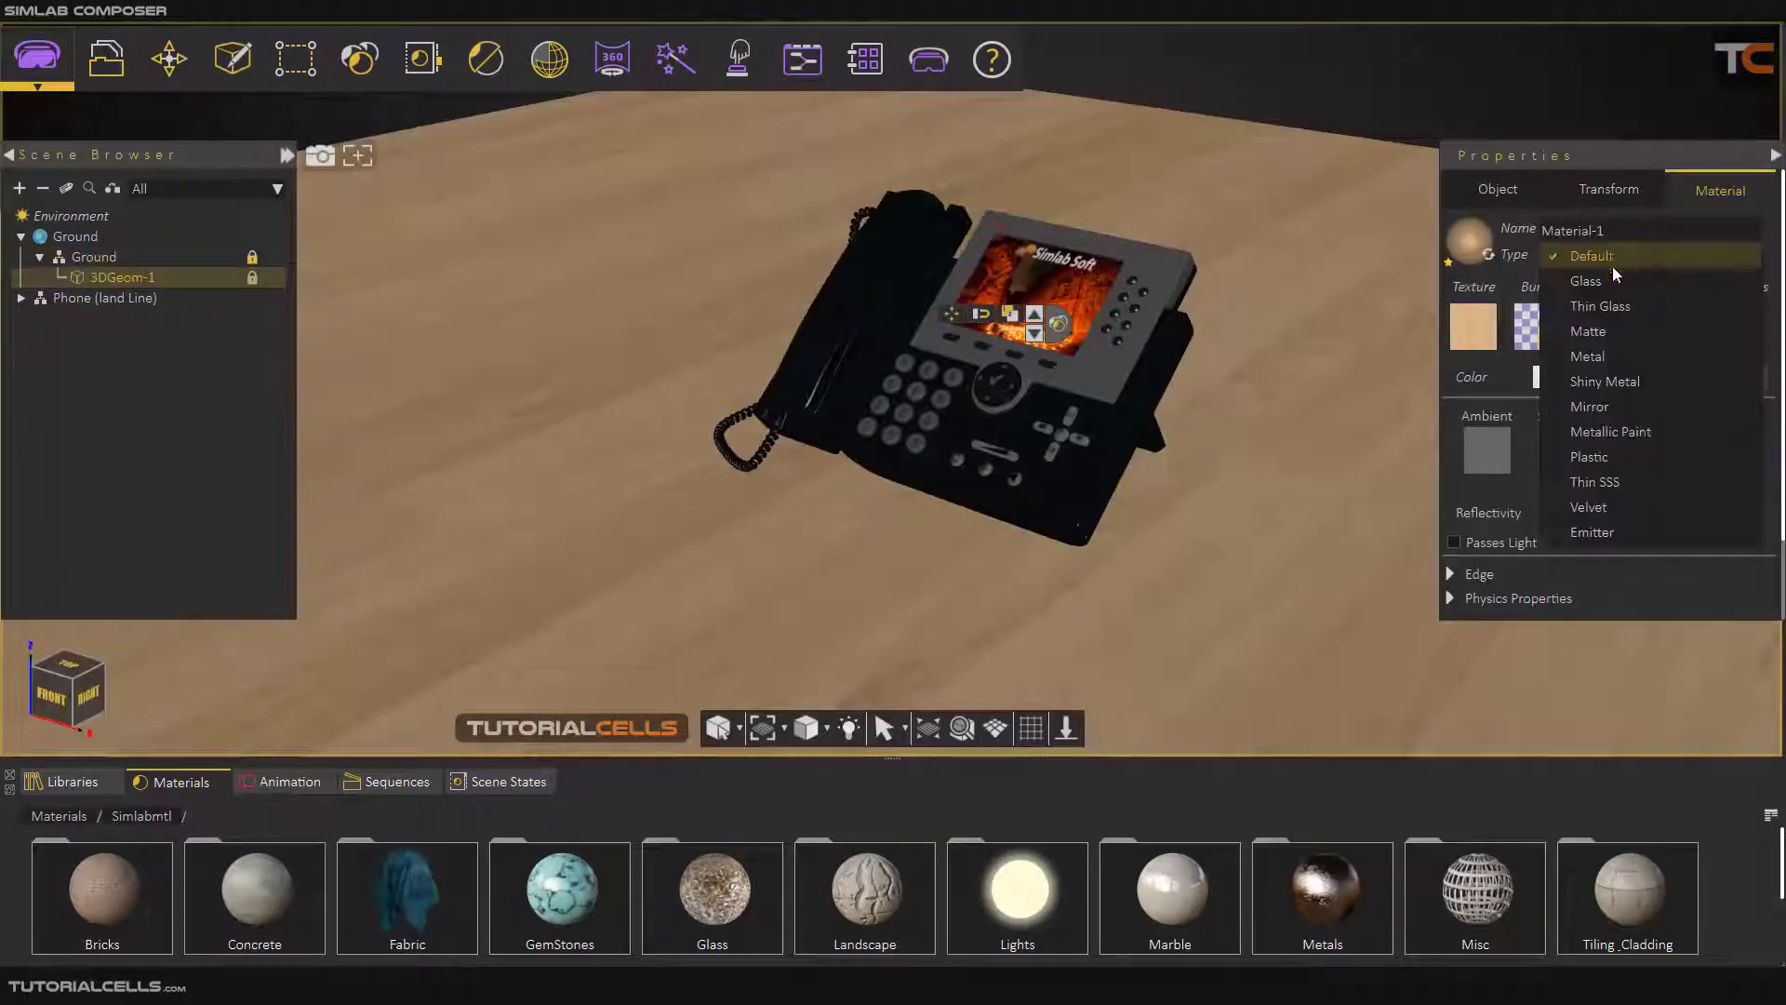
click(1594, 353)
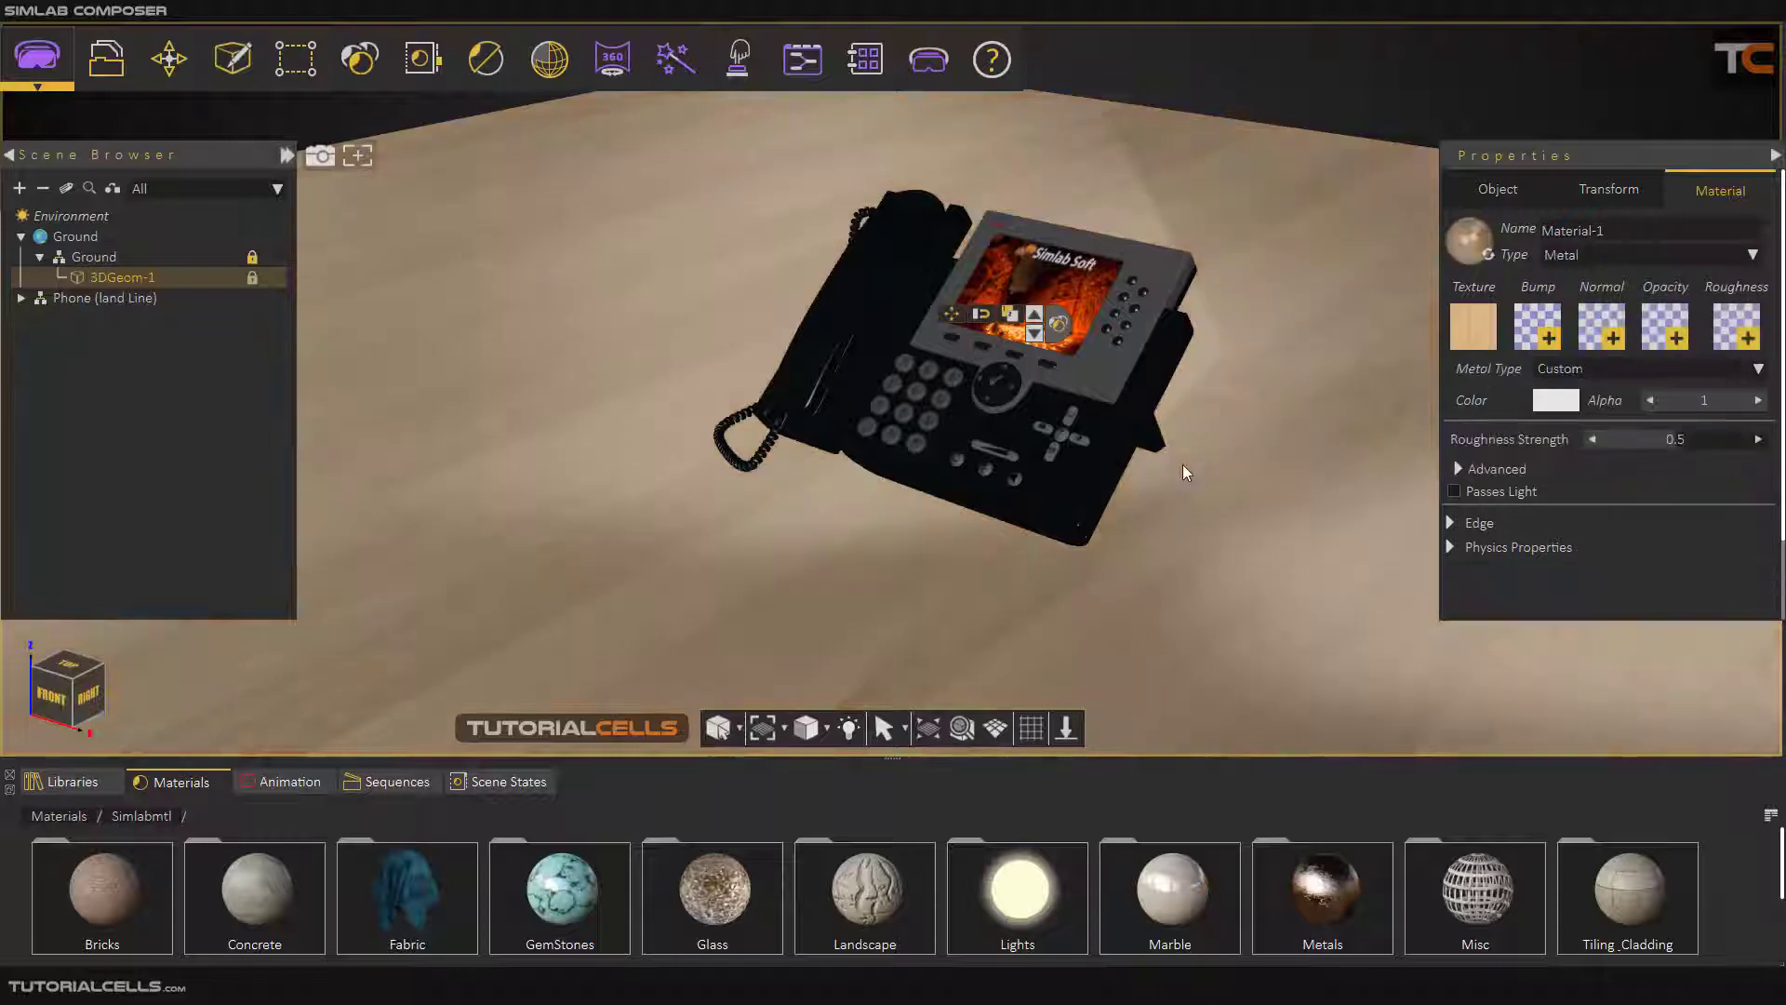
key(ctrl+r)
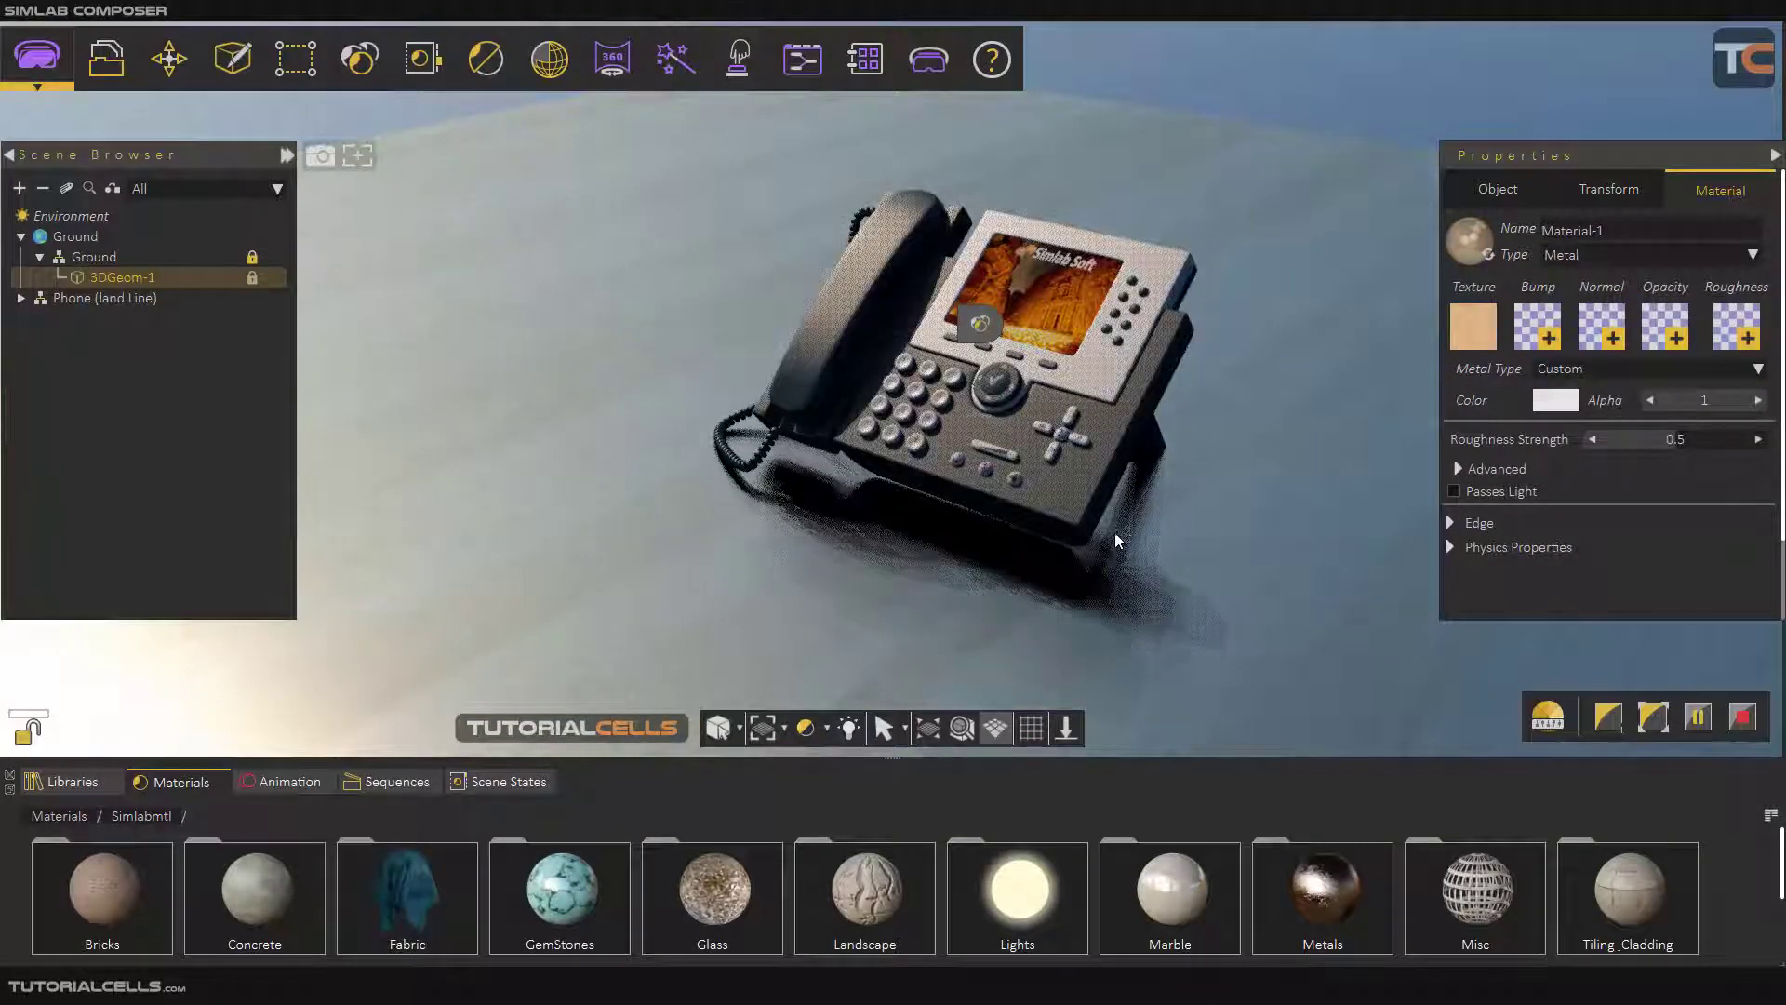
key(ctrl+r)
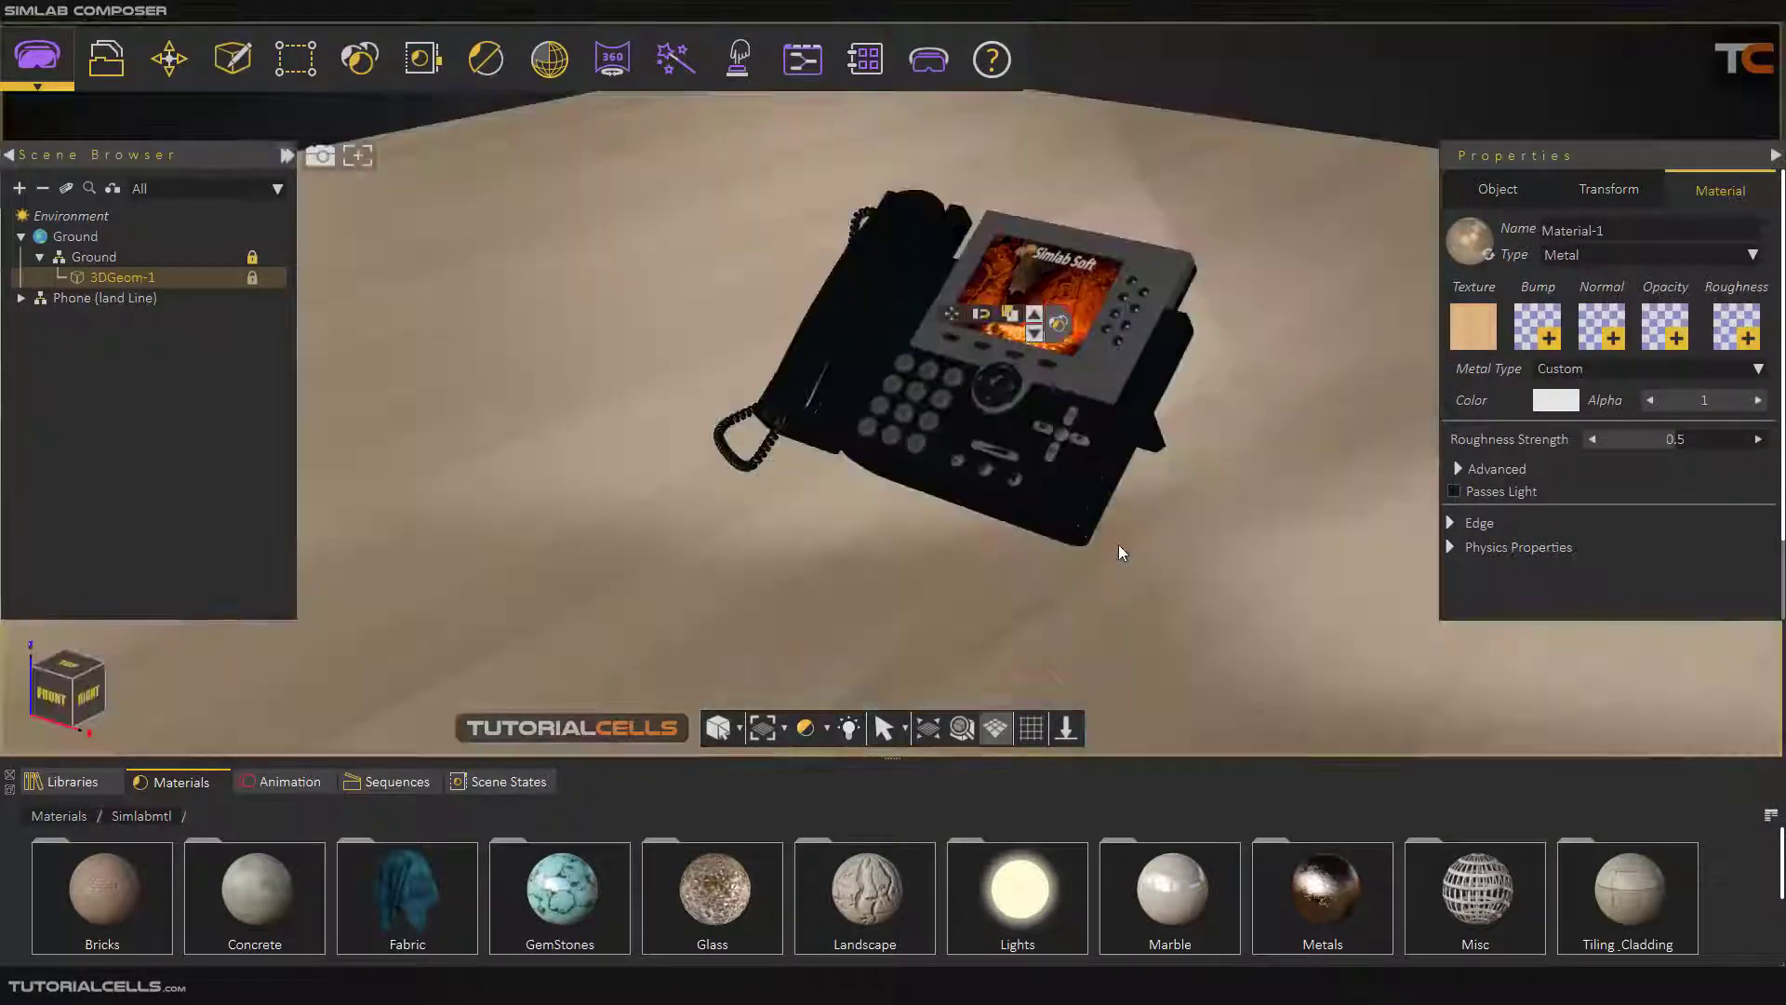
Collapse the Ground object in the scene tree and hide it so only the phone is displayed
scroll(1118, 544, down, 5)
middle_drag(1180, 529, 1136, 510)
scroll(1109, 493, up, 3)
click(93, 254)
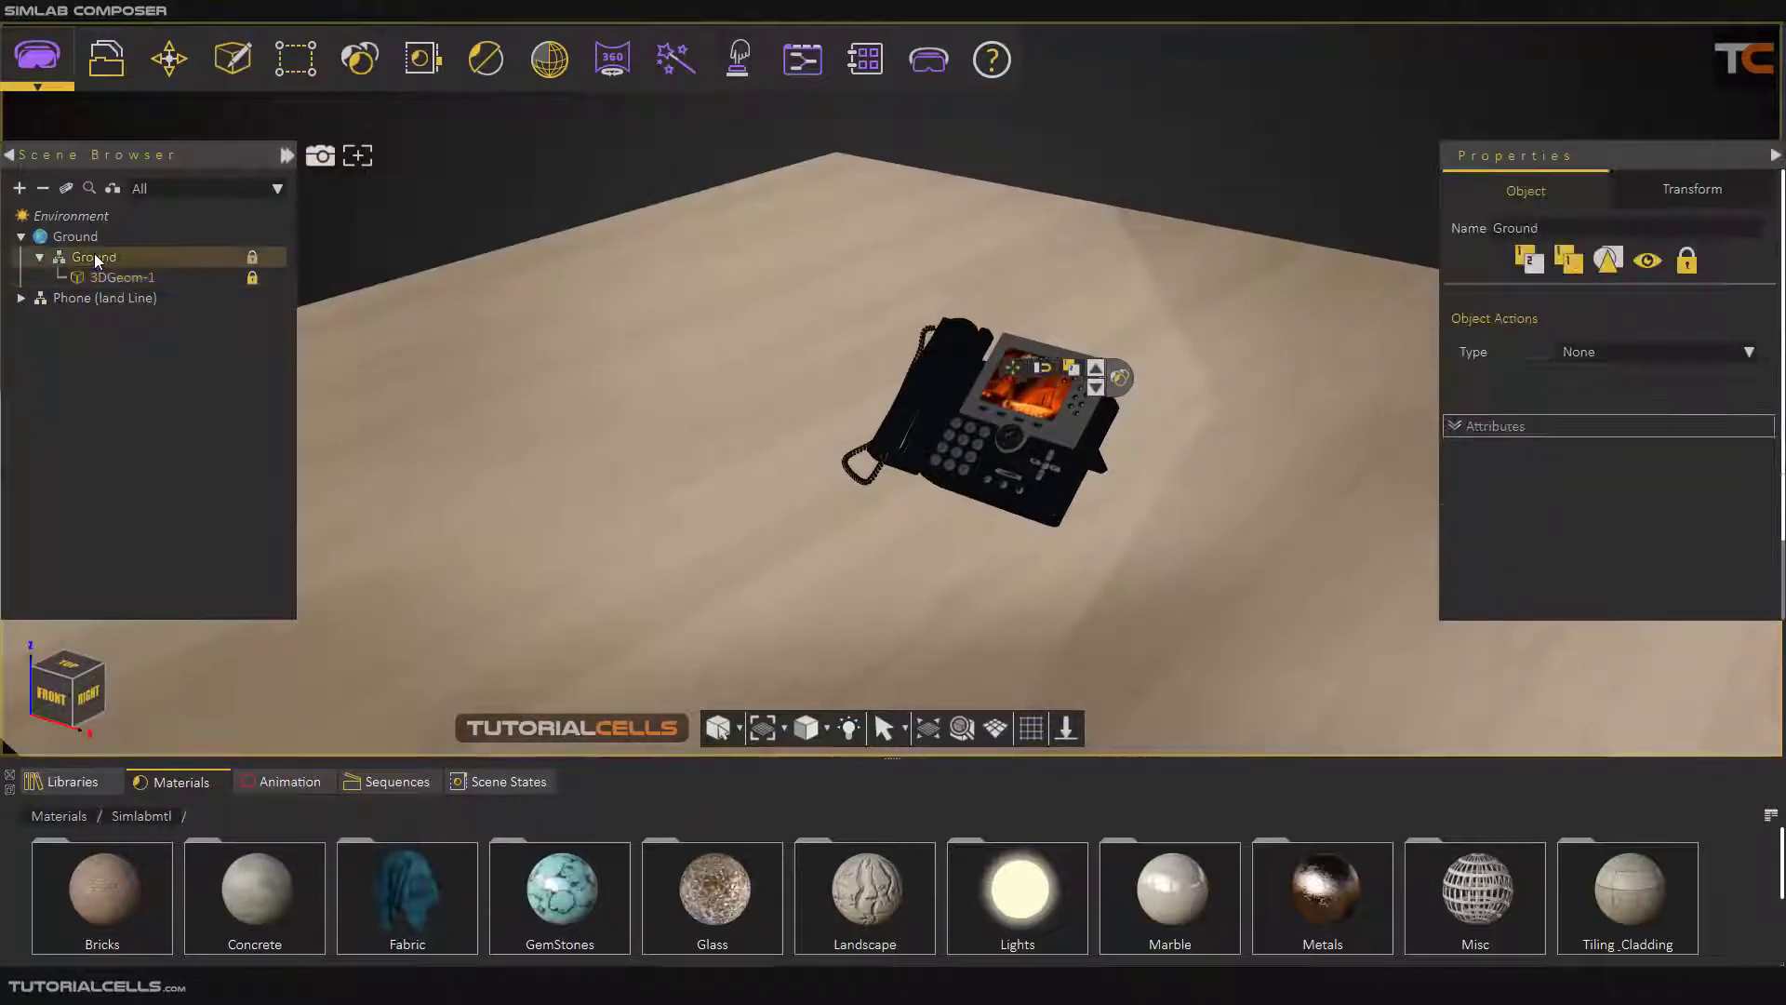
click(41, 258)
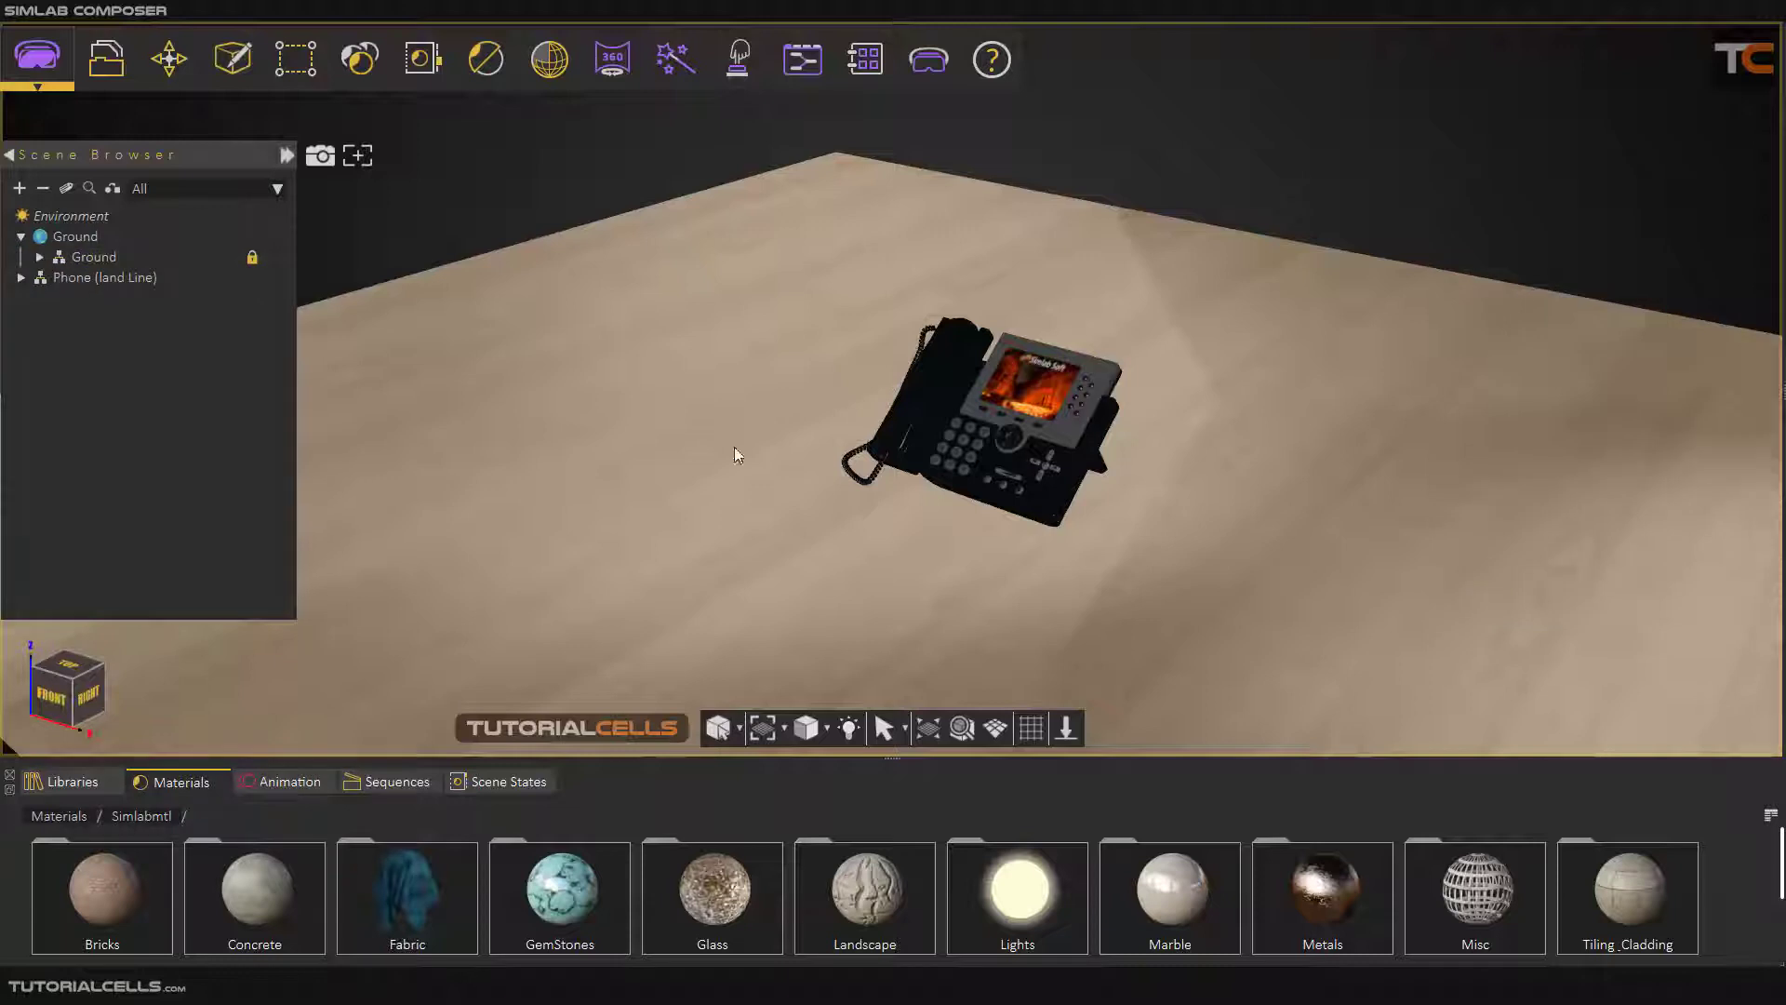
scroll(1010, 493, up, 3)
middle_drag(1011, 487, 1069, 442)
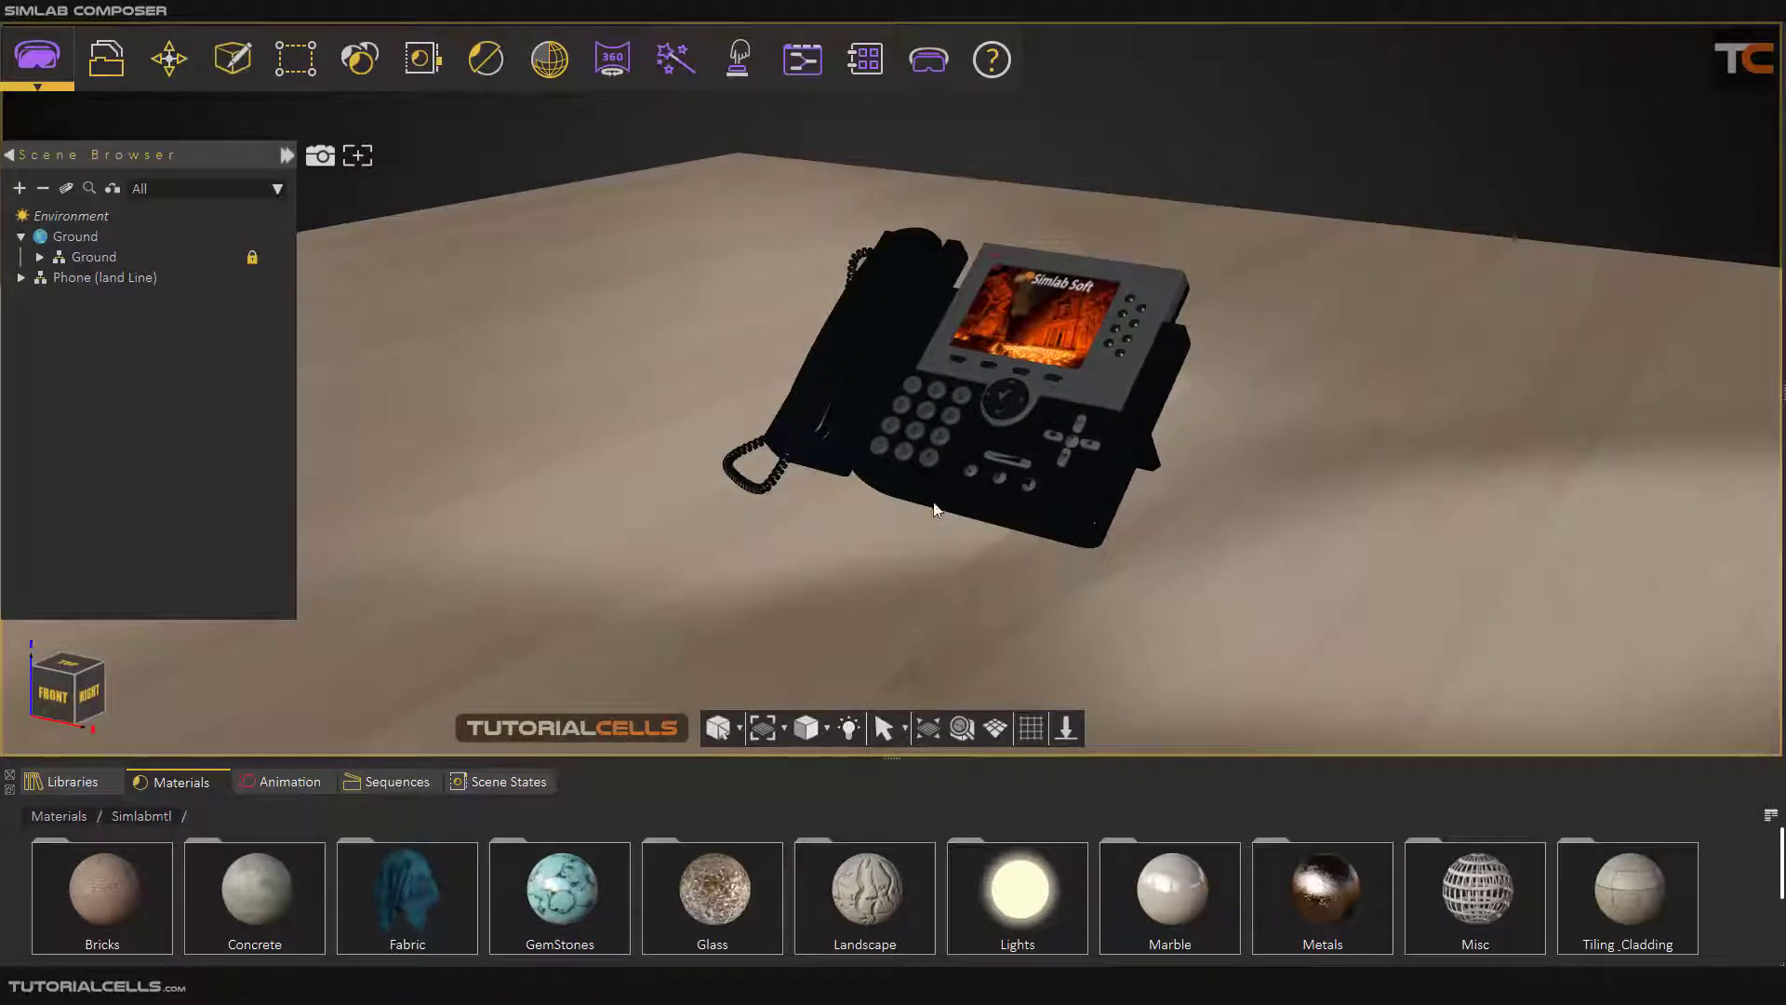
click(74, 261)
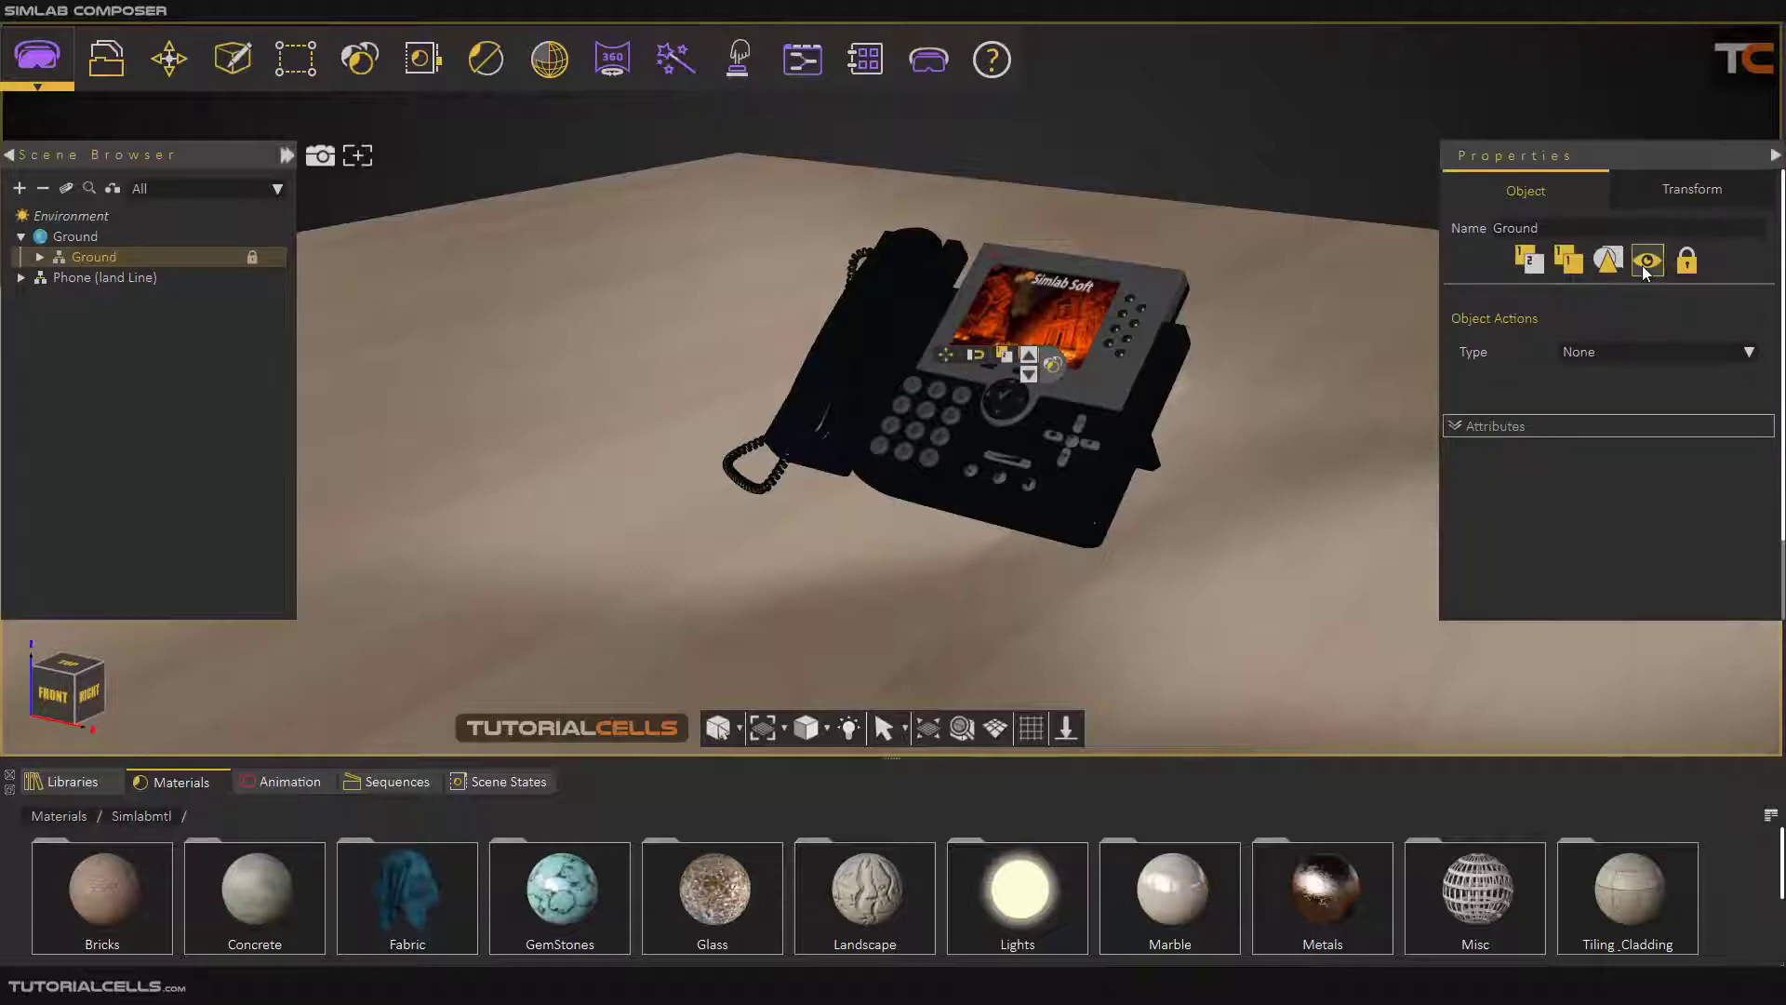
click(1644, 263)
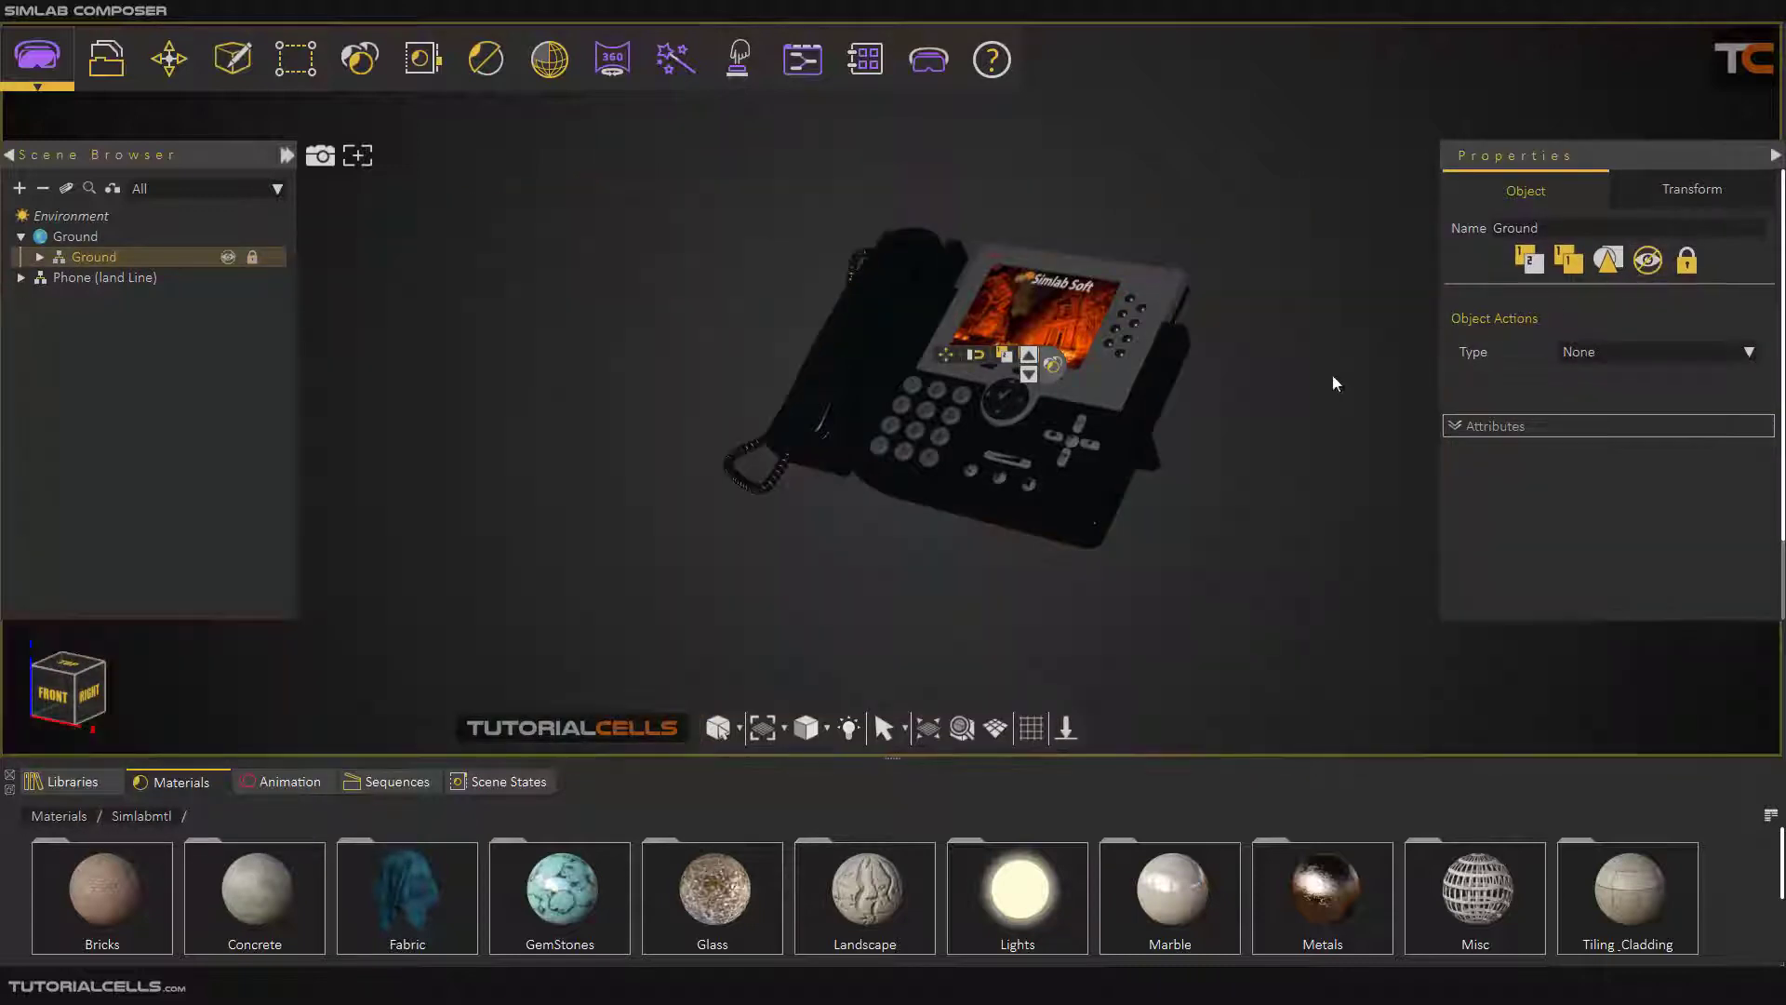
Start a live render of the phone without the ground object and view it from a different angle
middle_drag(1059, 437, 1055, 480)
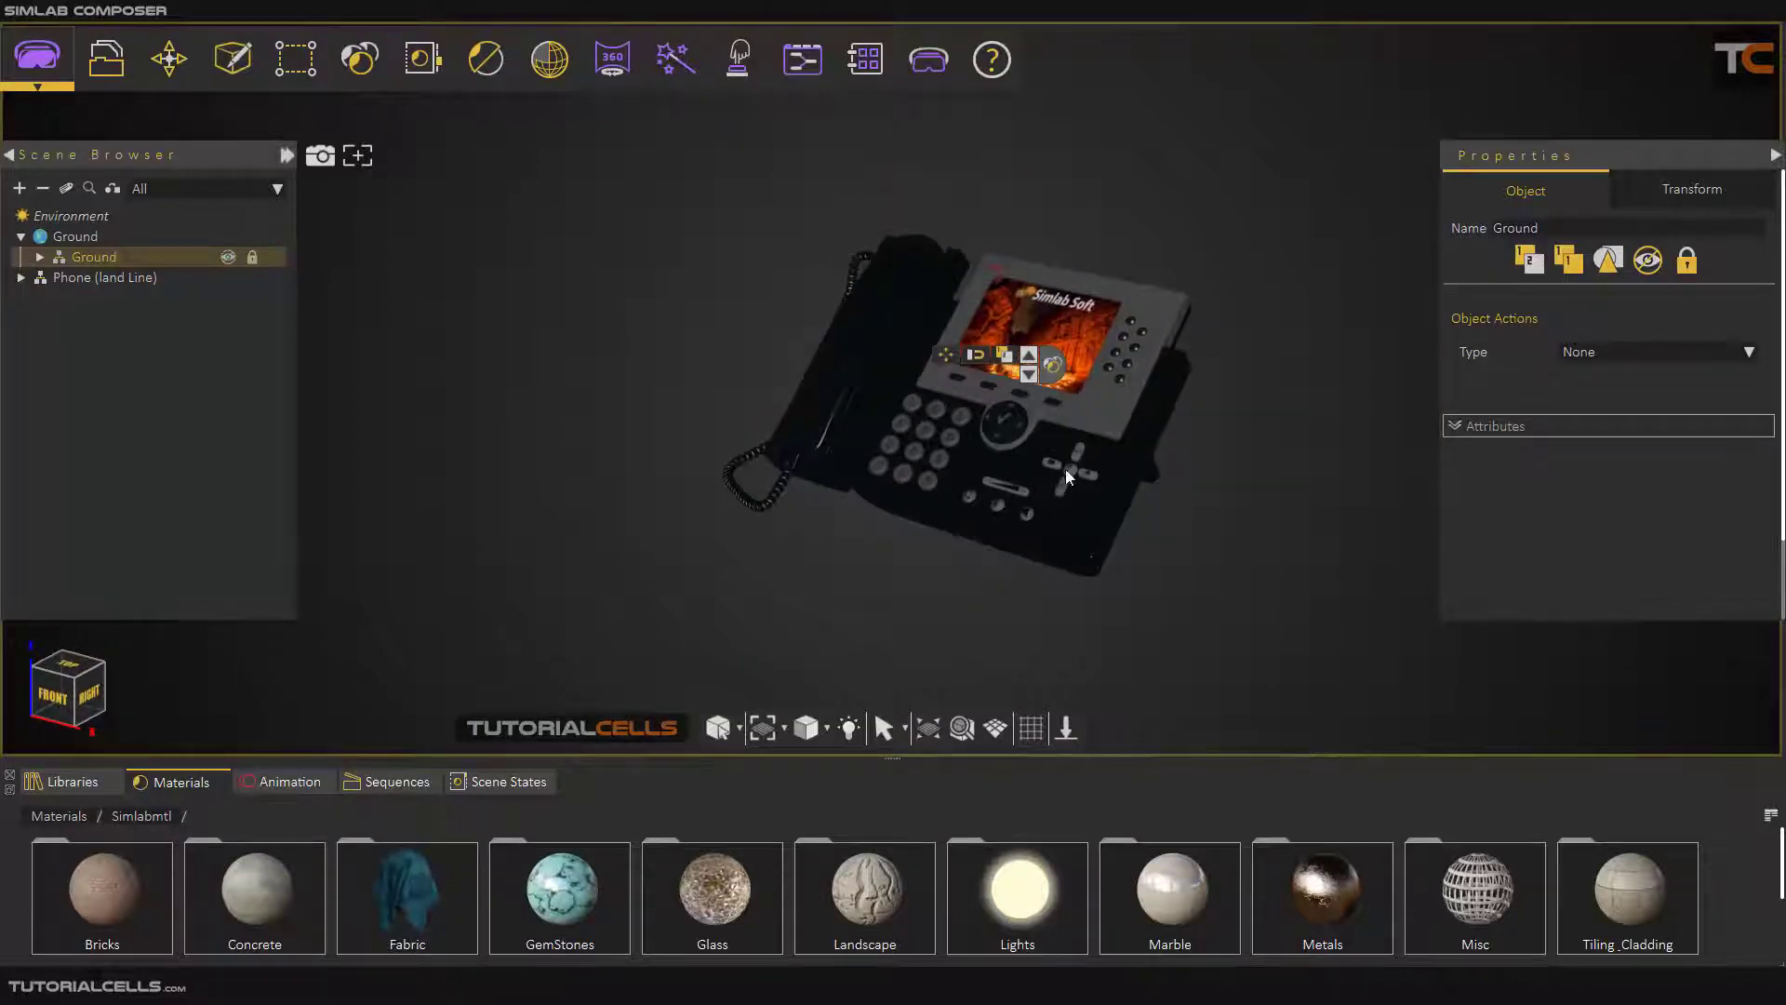
key(ctrl+r)
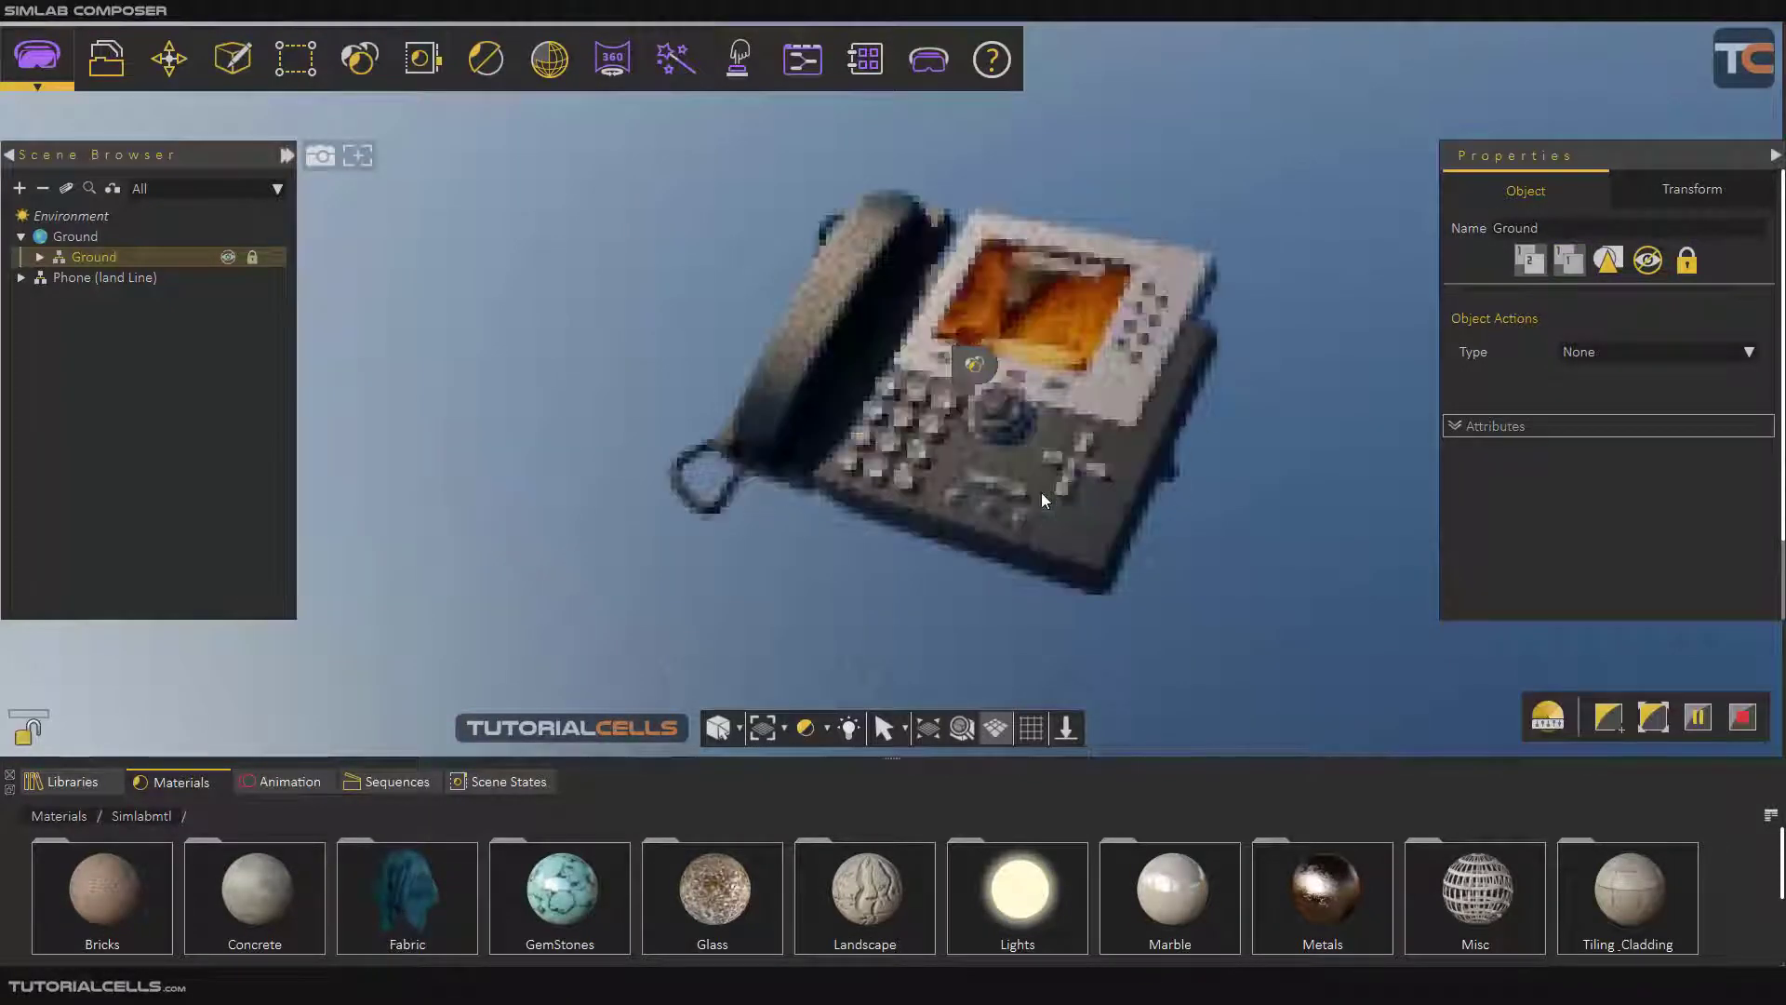
drag(1041, 493, 1067, 438)
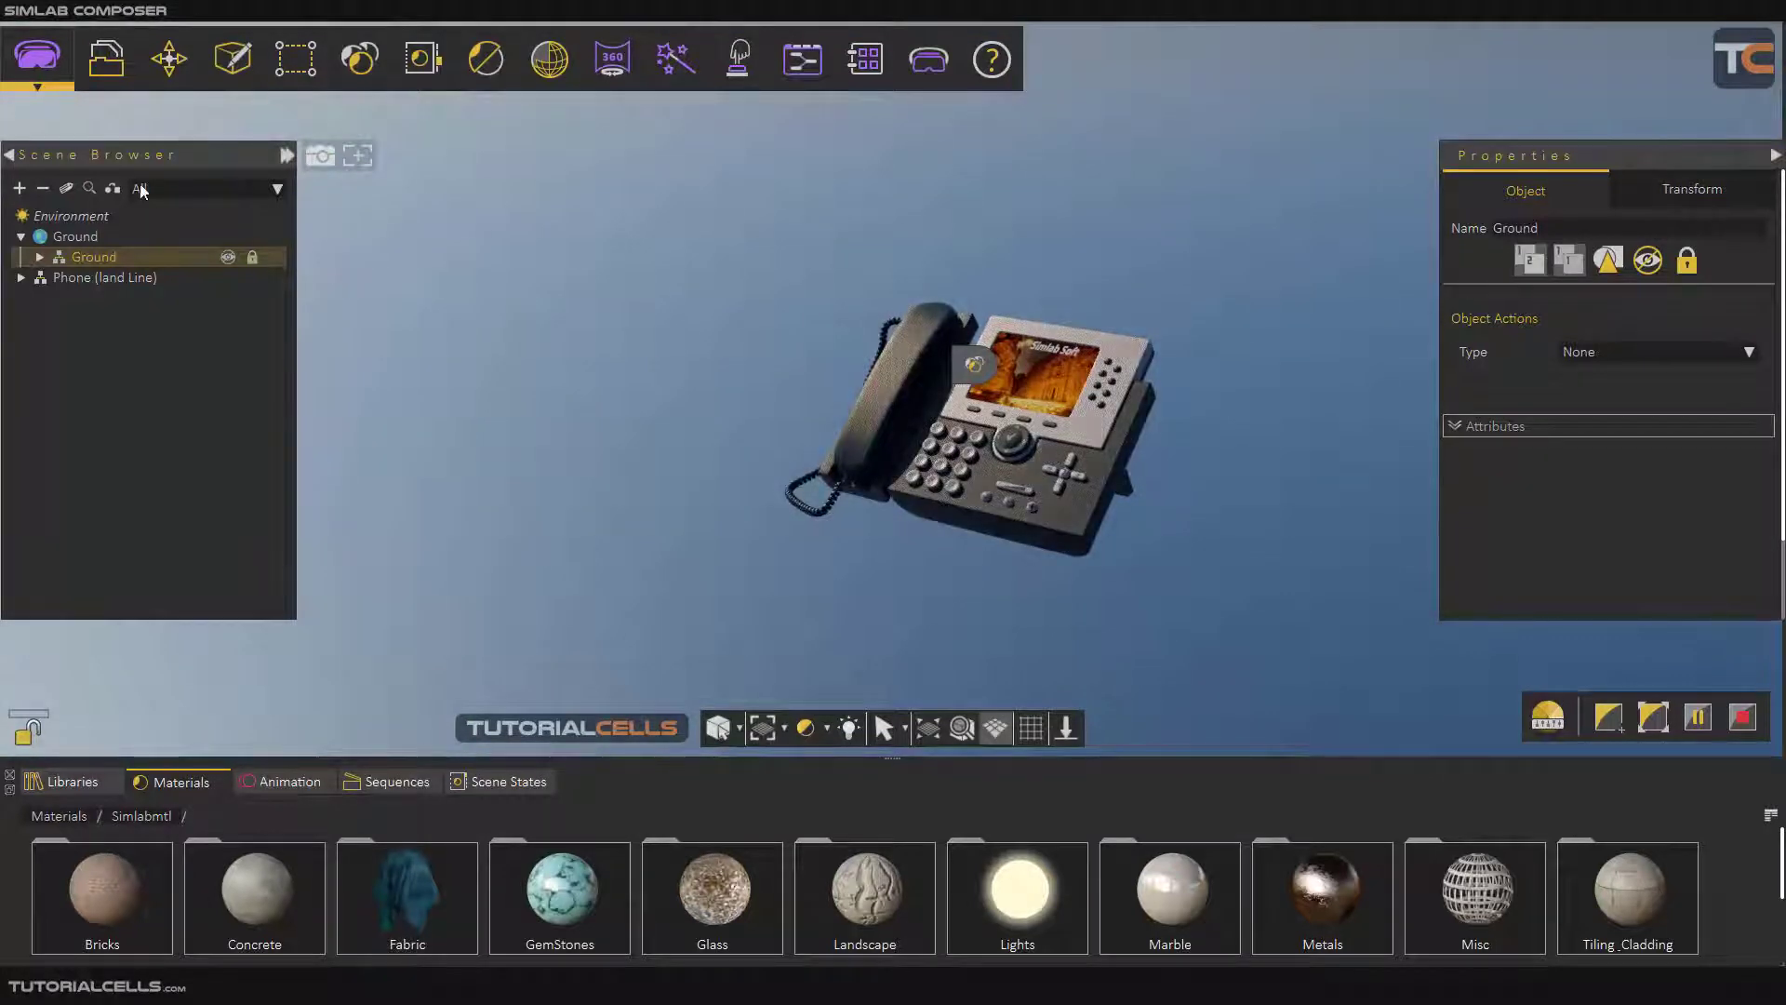
Examine the environment's HDR and Sun settings
click(69, 215)
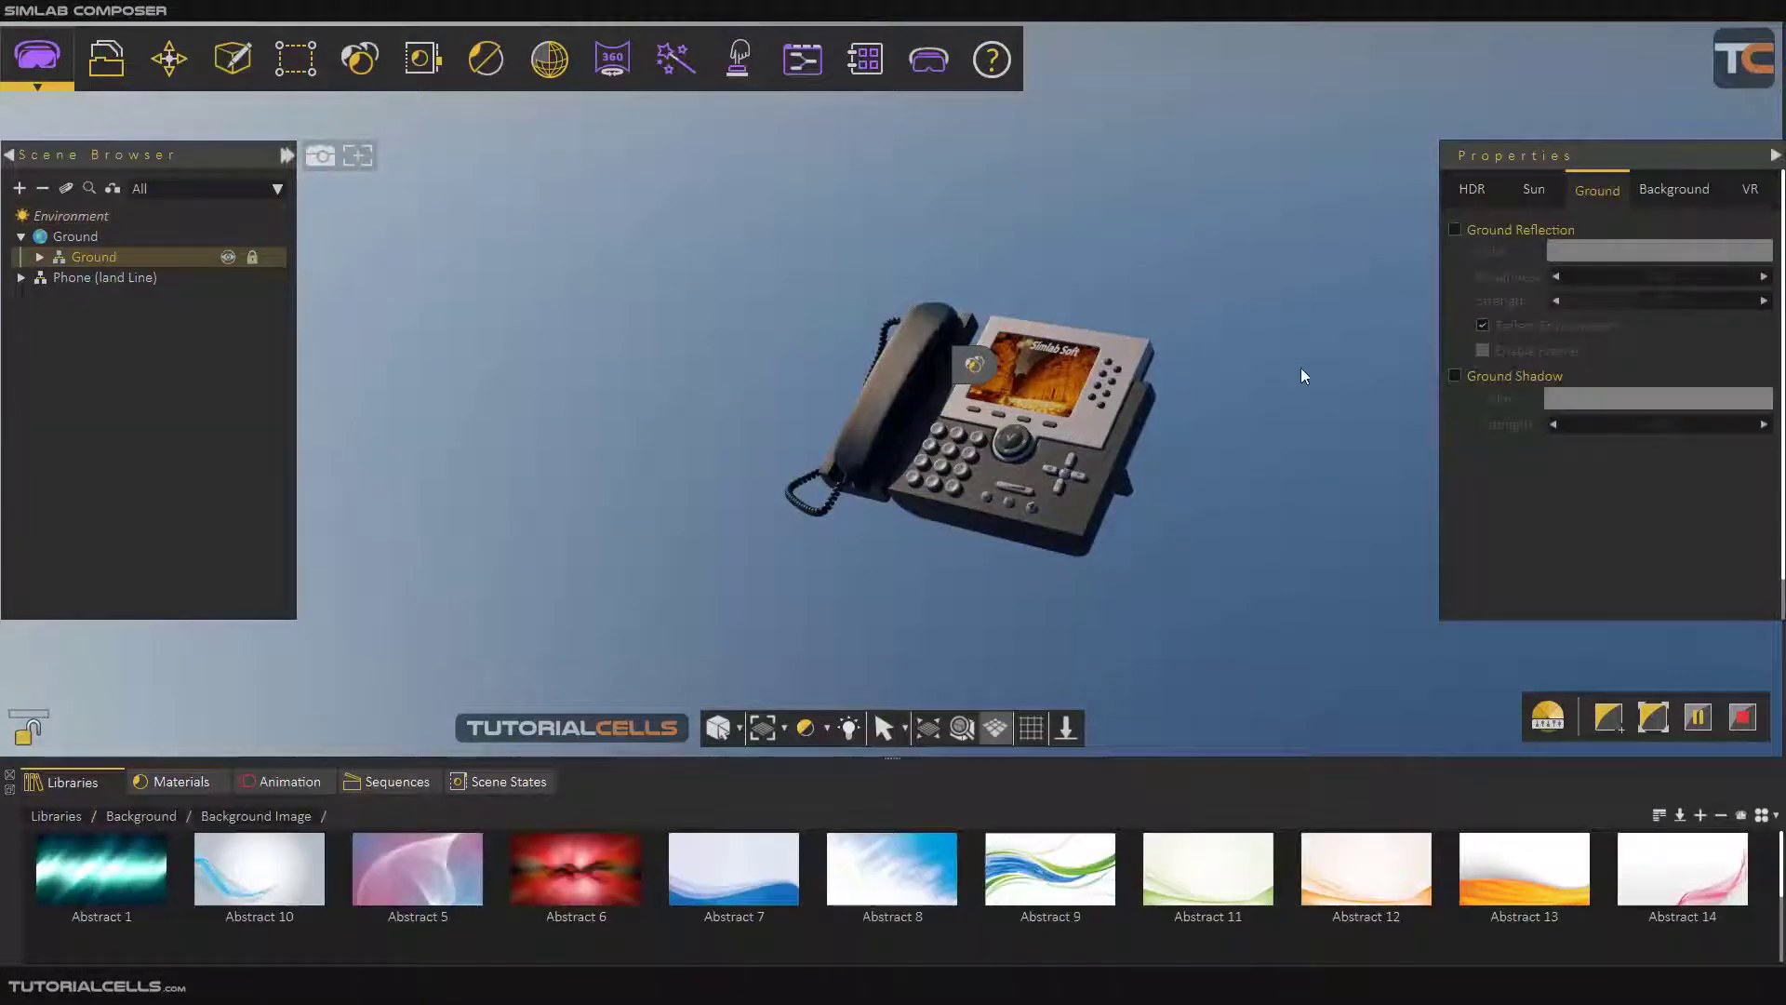
drag(1108, 441, 1032, 428)
click(1475, 199)
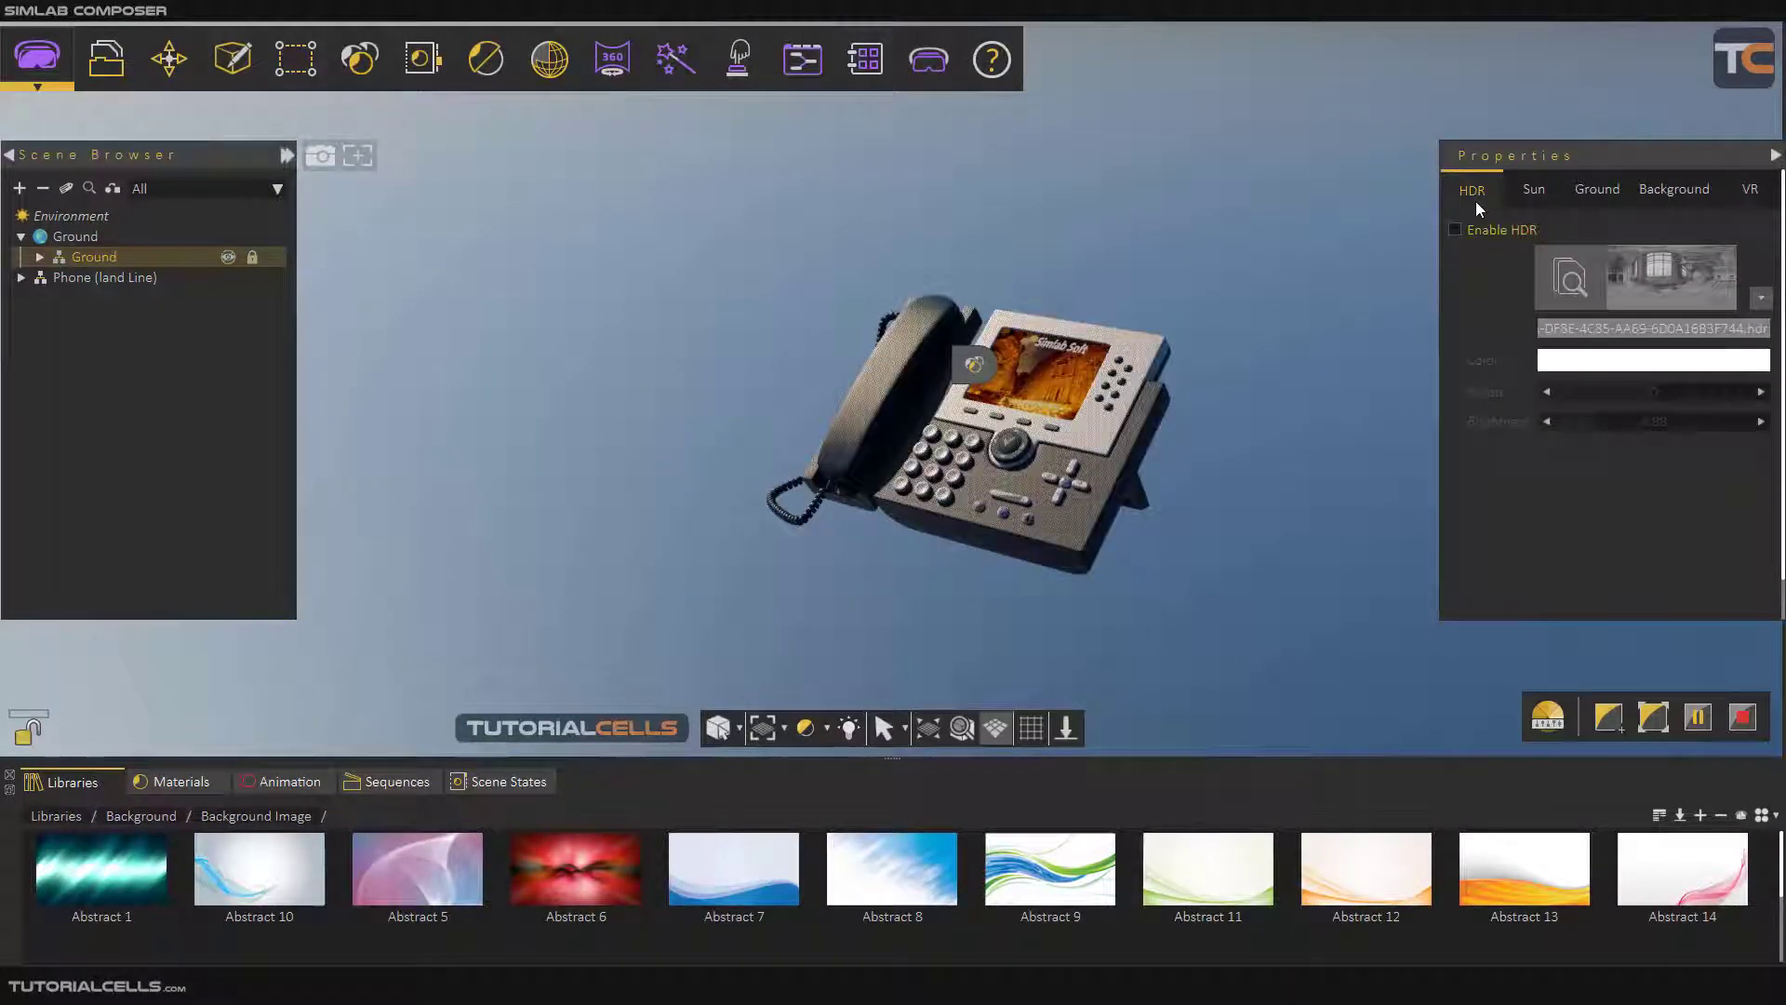
click(1525, 196)
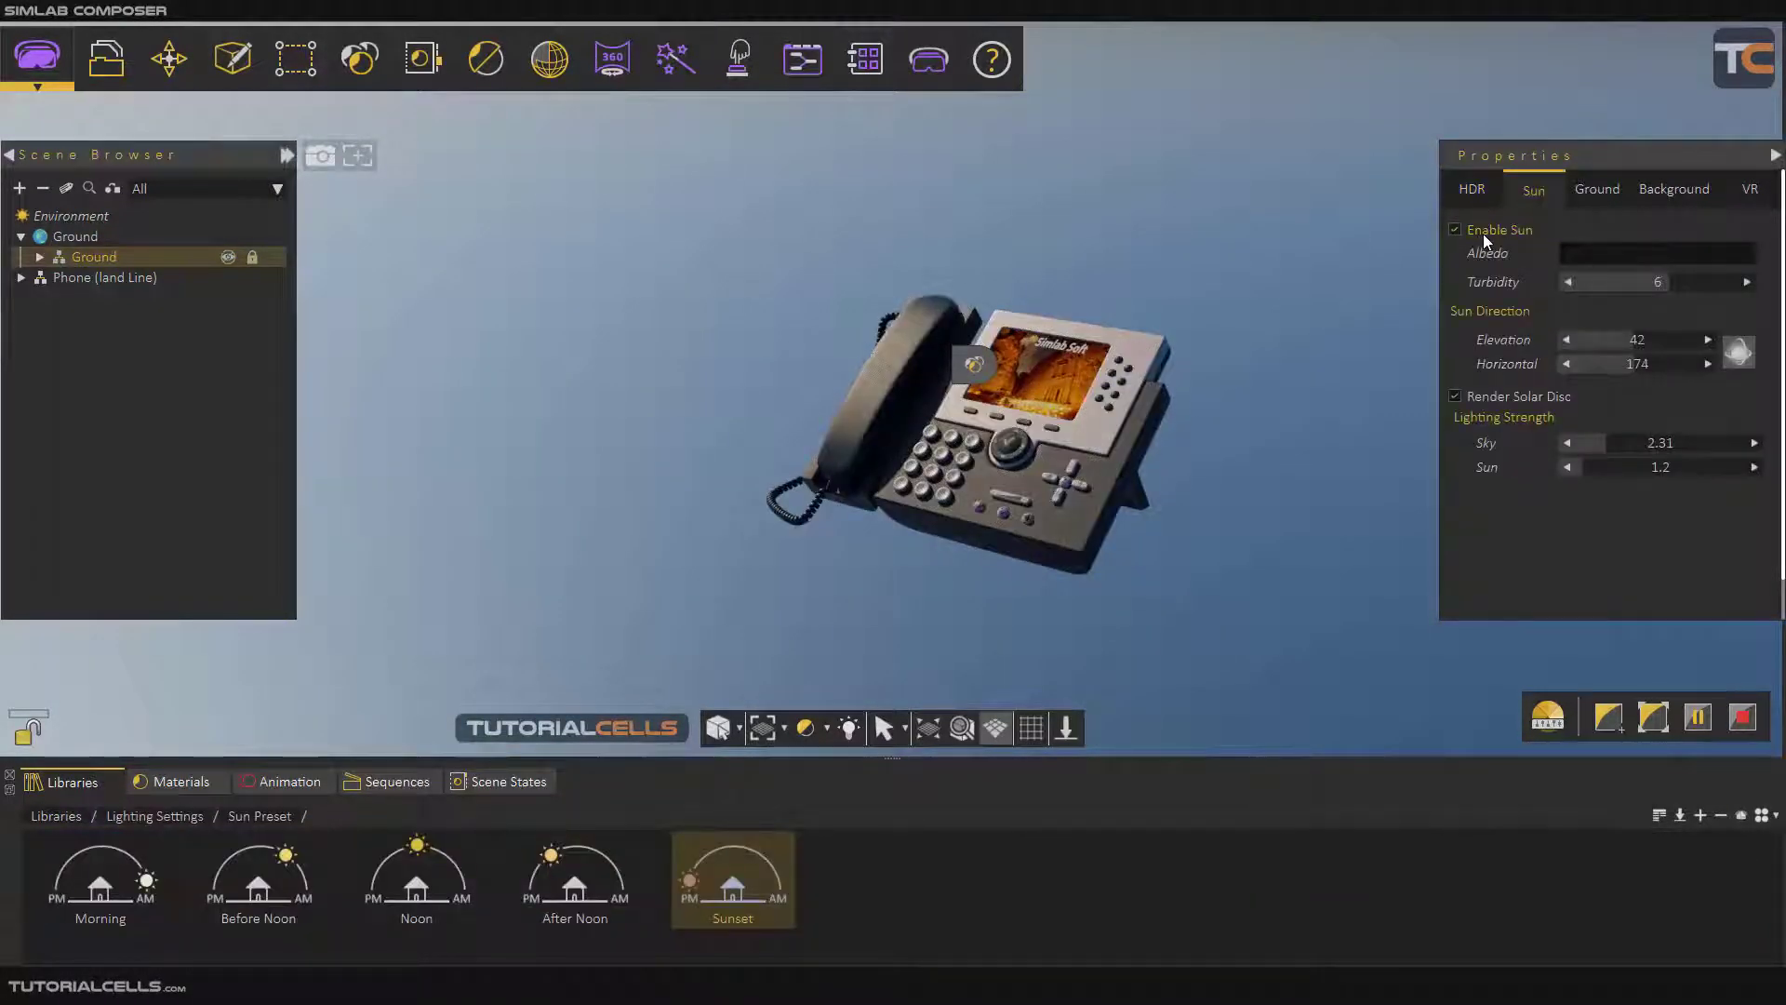
drag(1103, 456, 1025, 456)
Enable Ground Reflection for the environment and inspect the phone's reflection in the render
click(1589, 195)
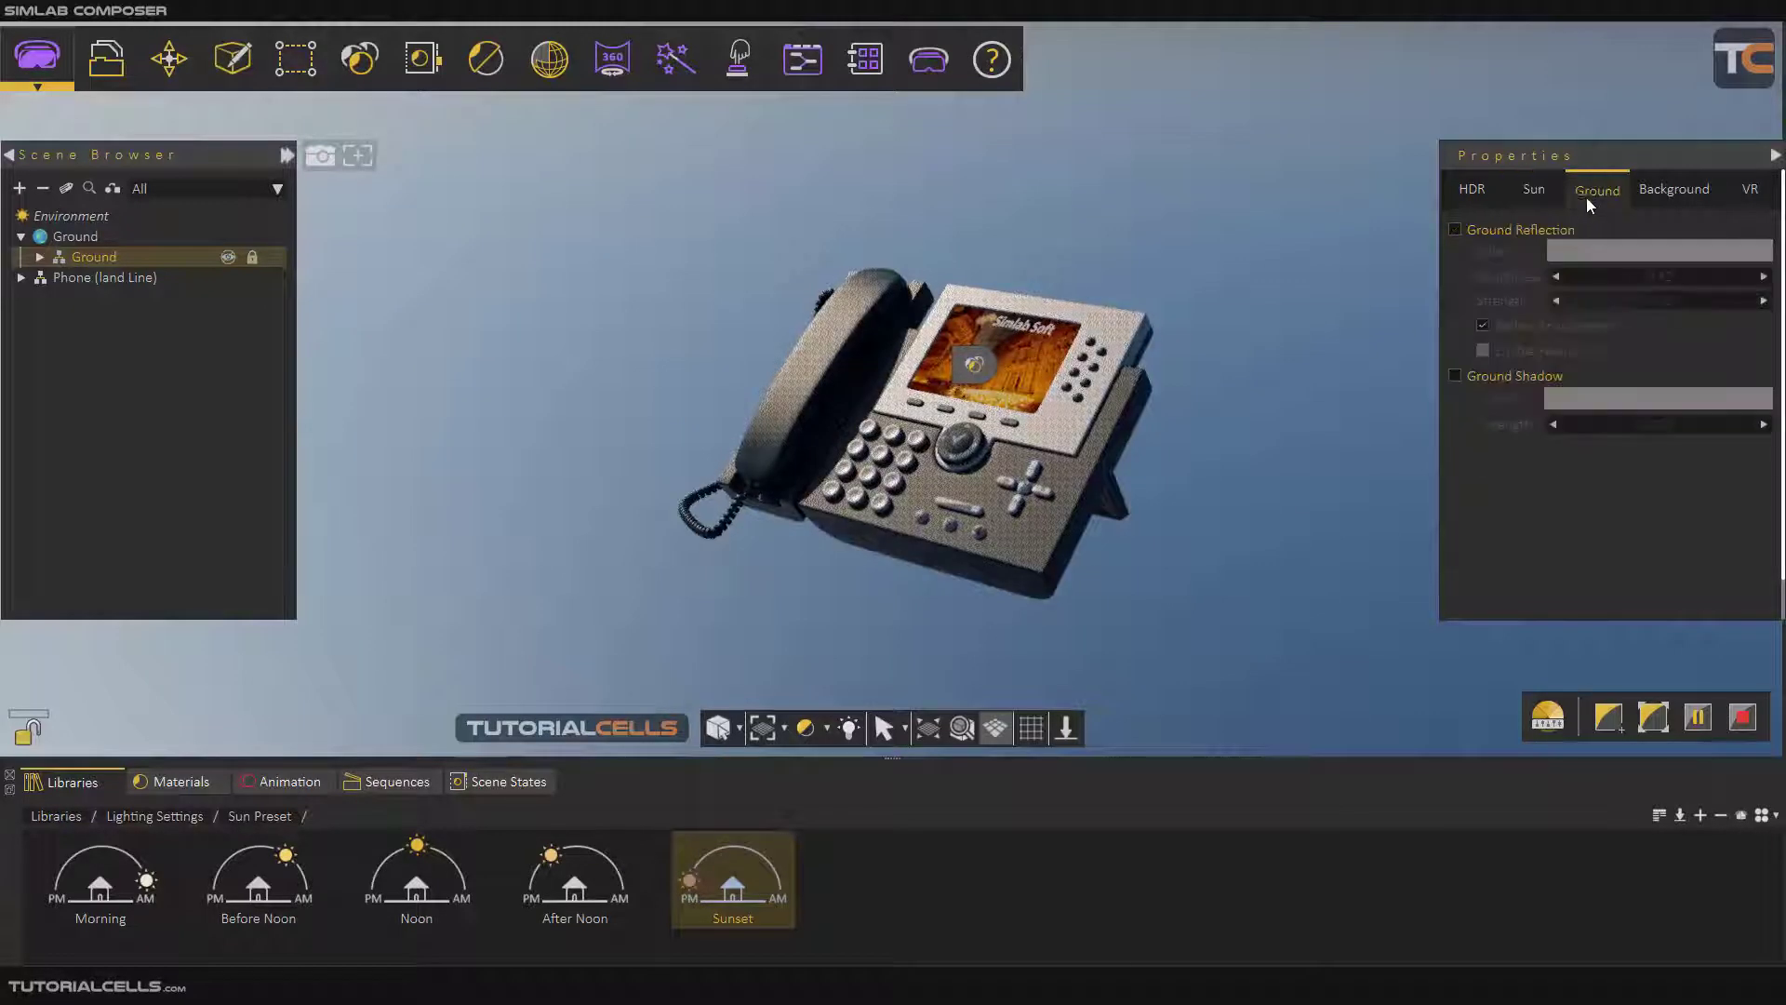
click(1454, 230)
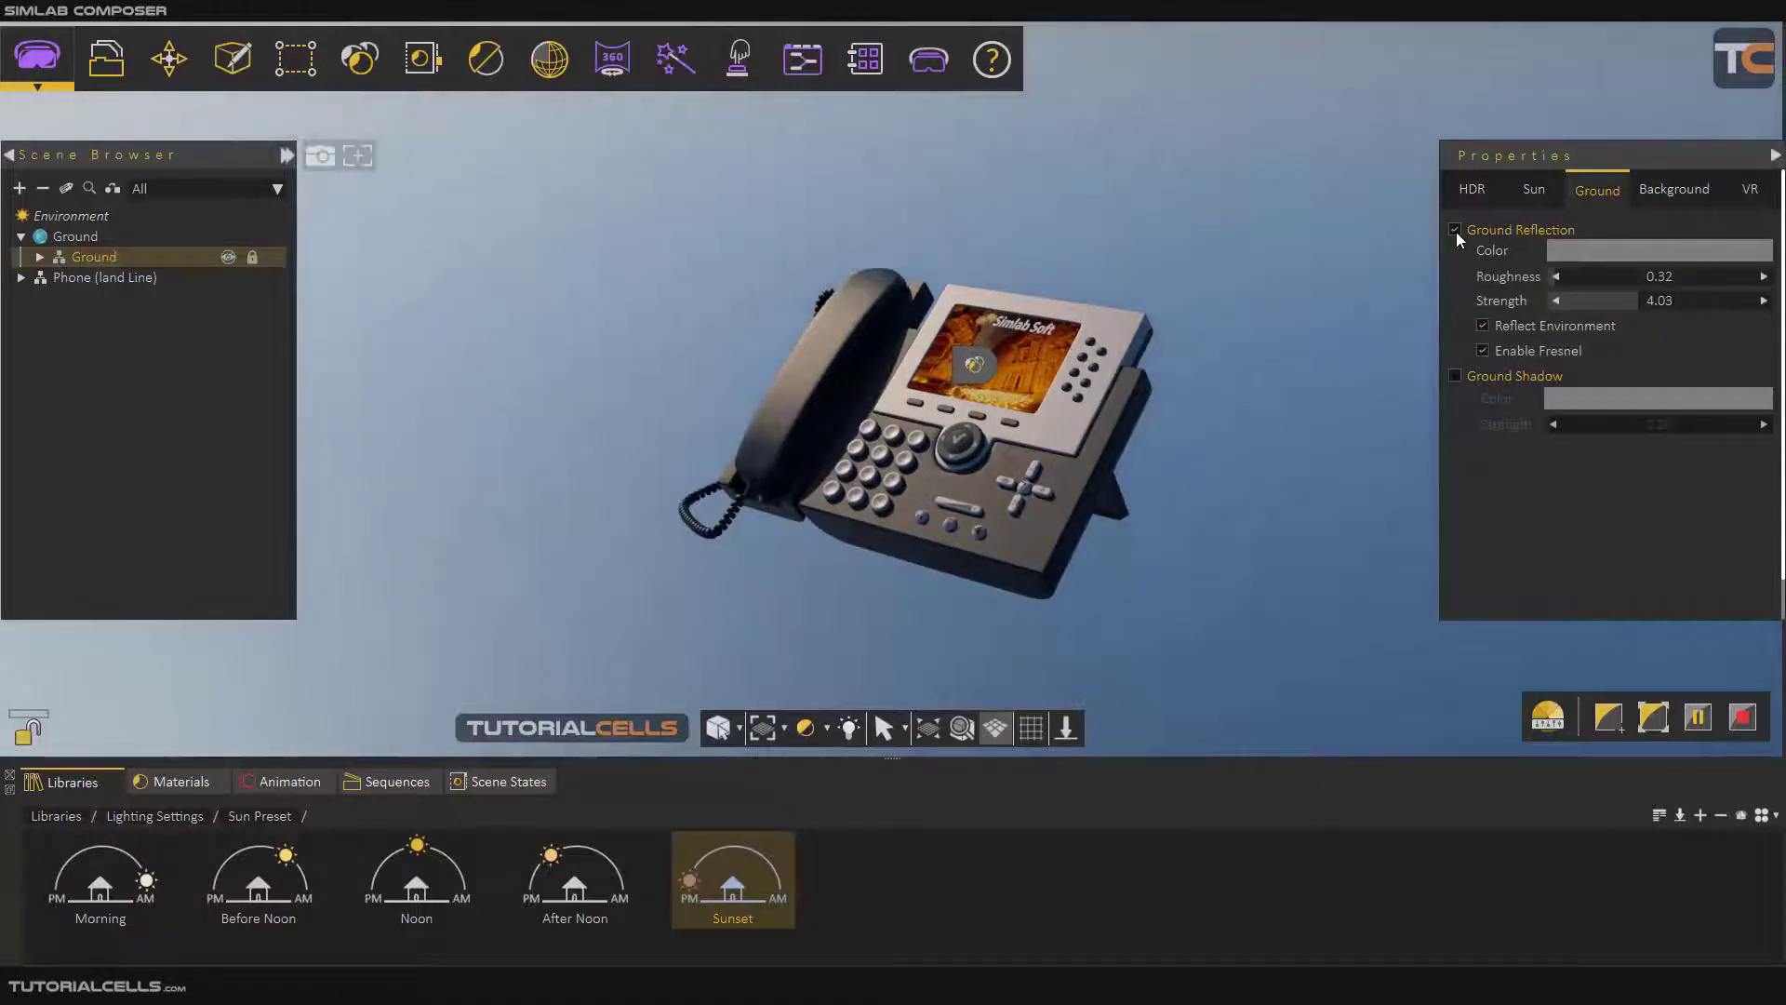
drag(1181, 486, 1066, 463)
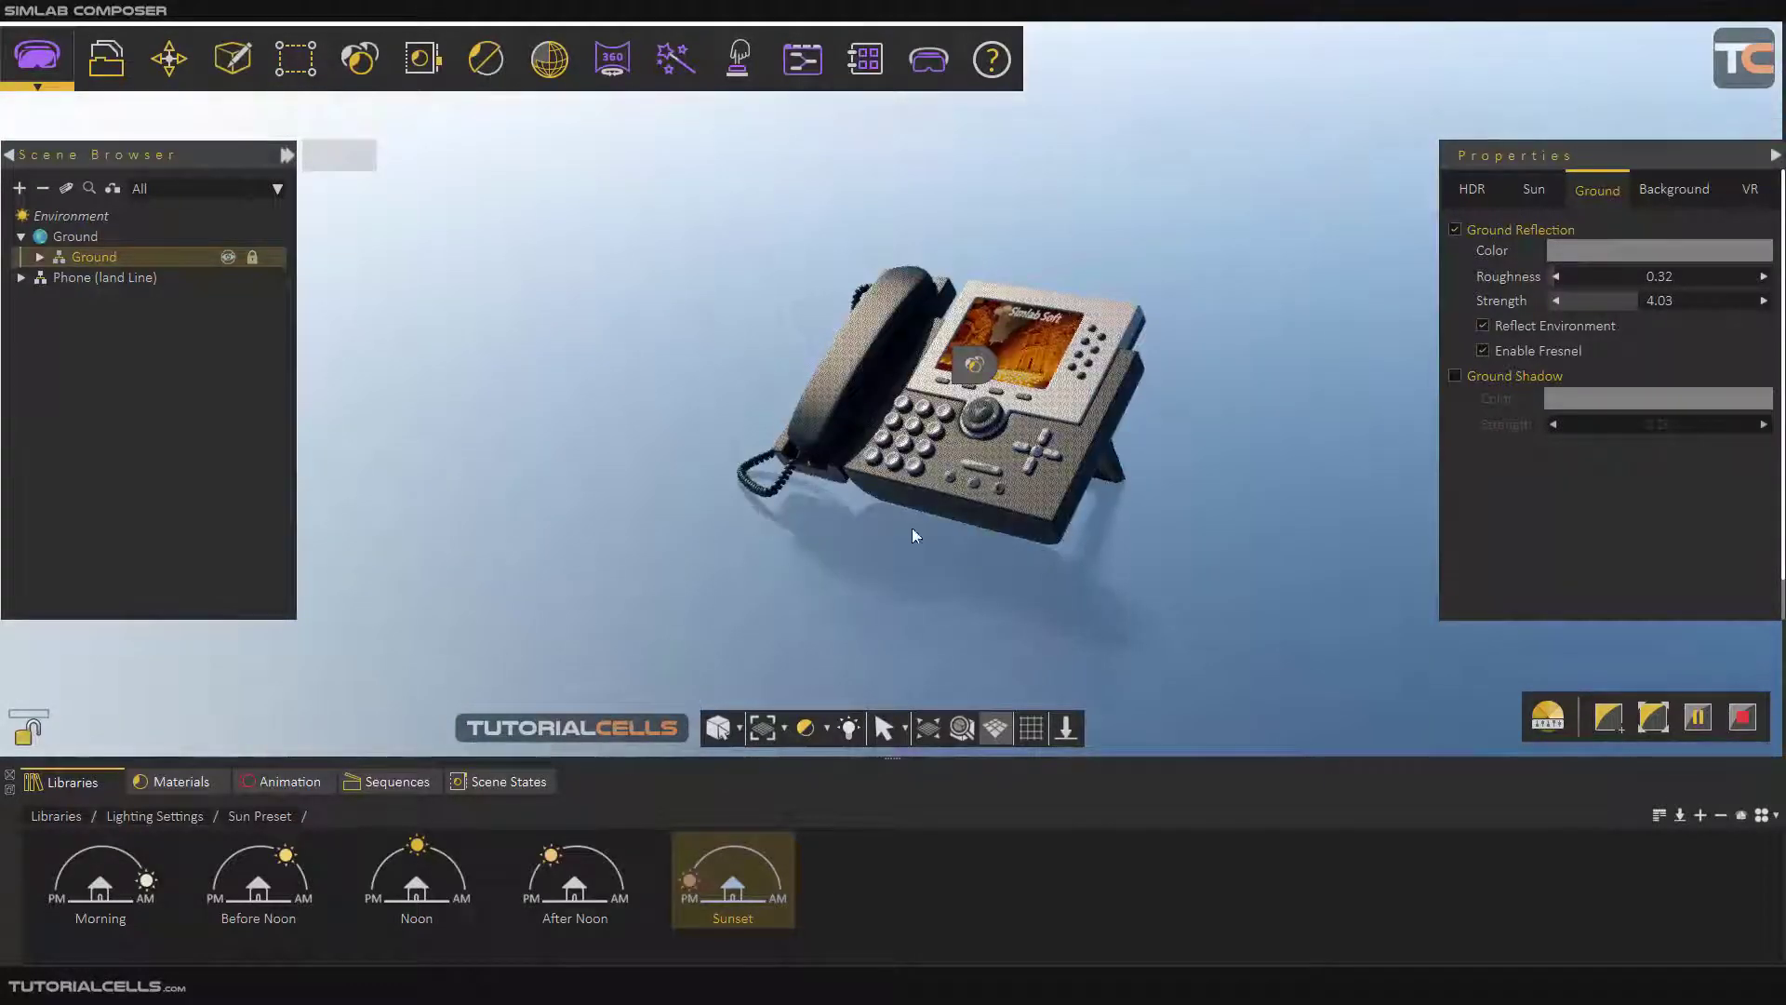
drag(862, 519, 945, 443)
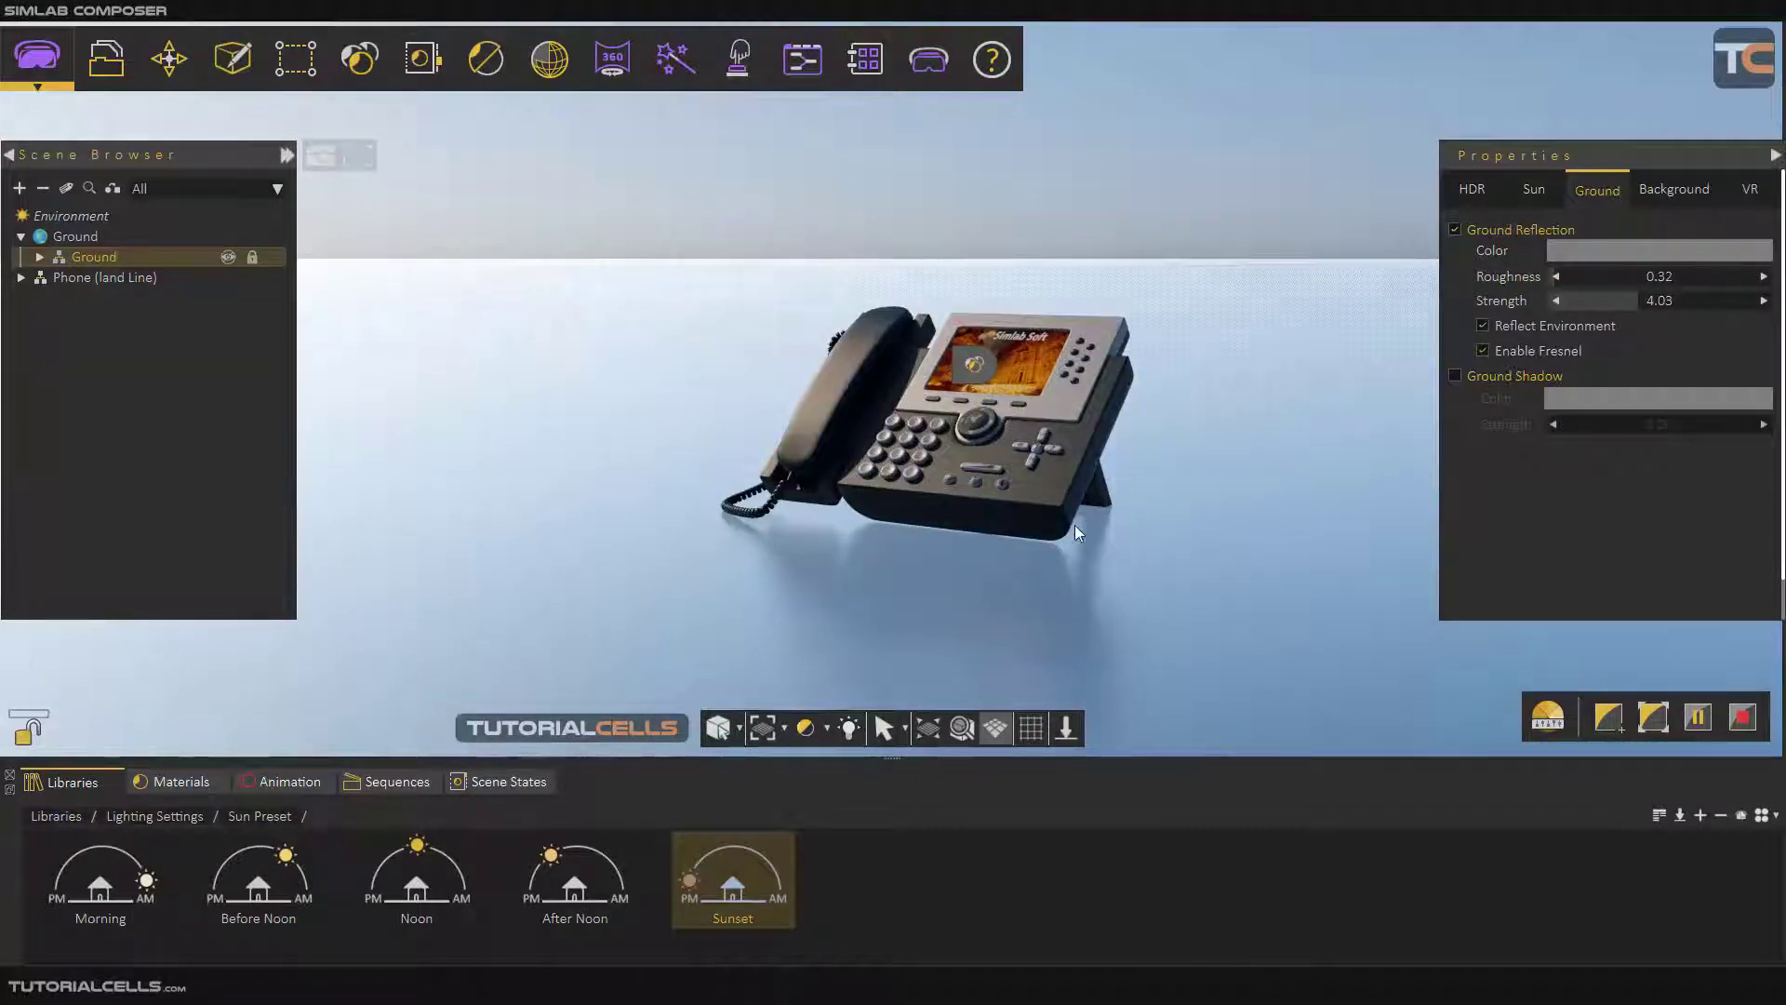
scroll(1062, 527, up, 2)
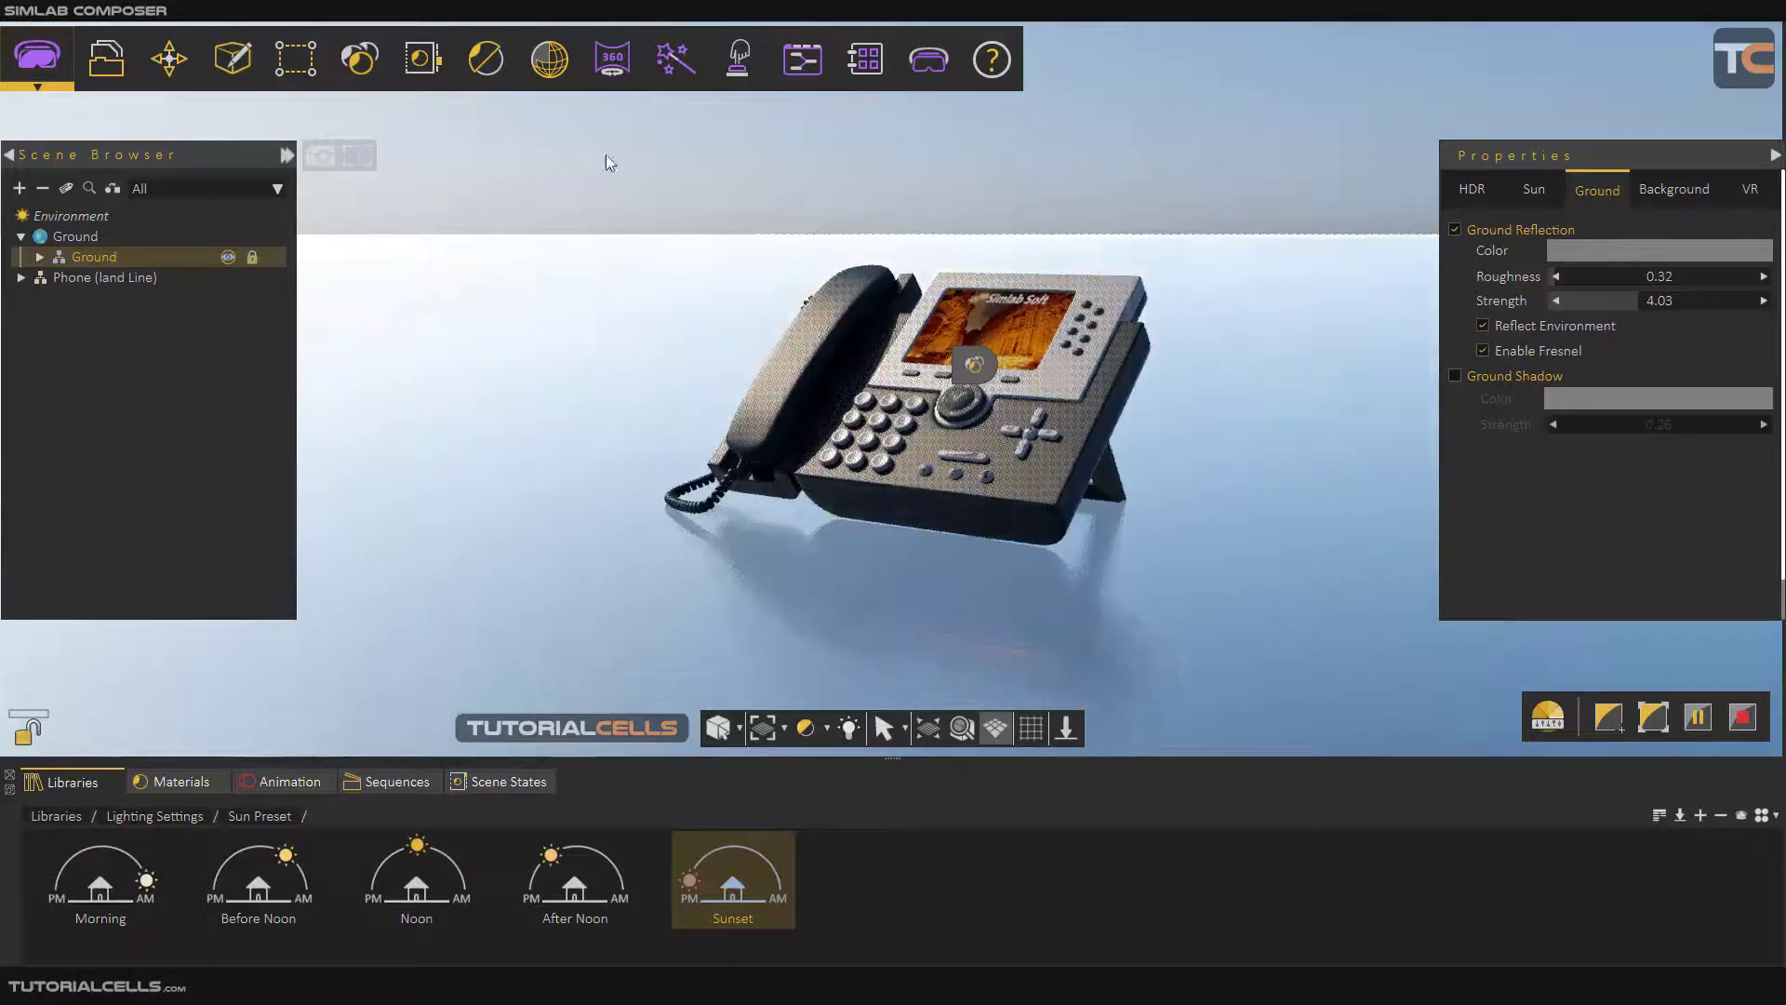
Turn off Reflect Environment for the ground reflection and inspect the rendered phone from several angles
middle_drag(1033, 508, 1024, 522)
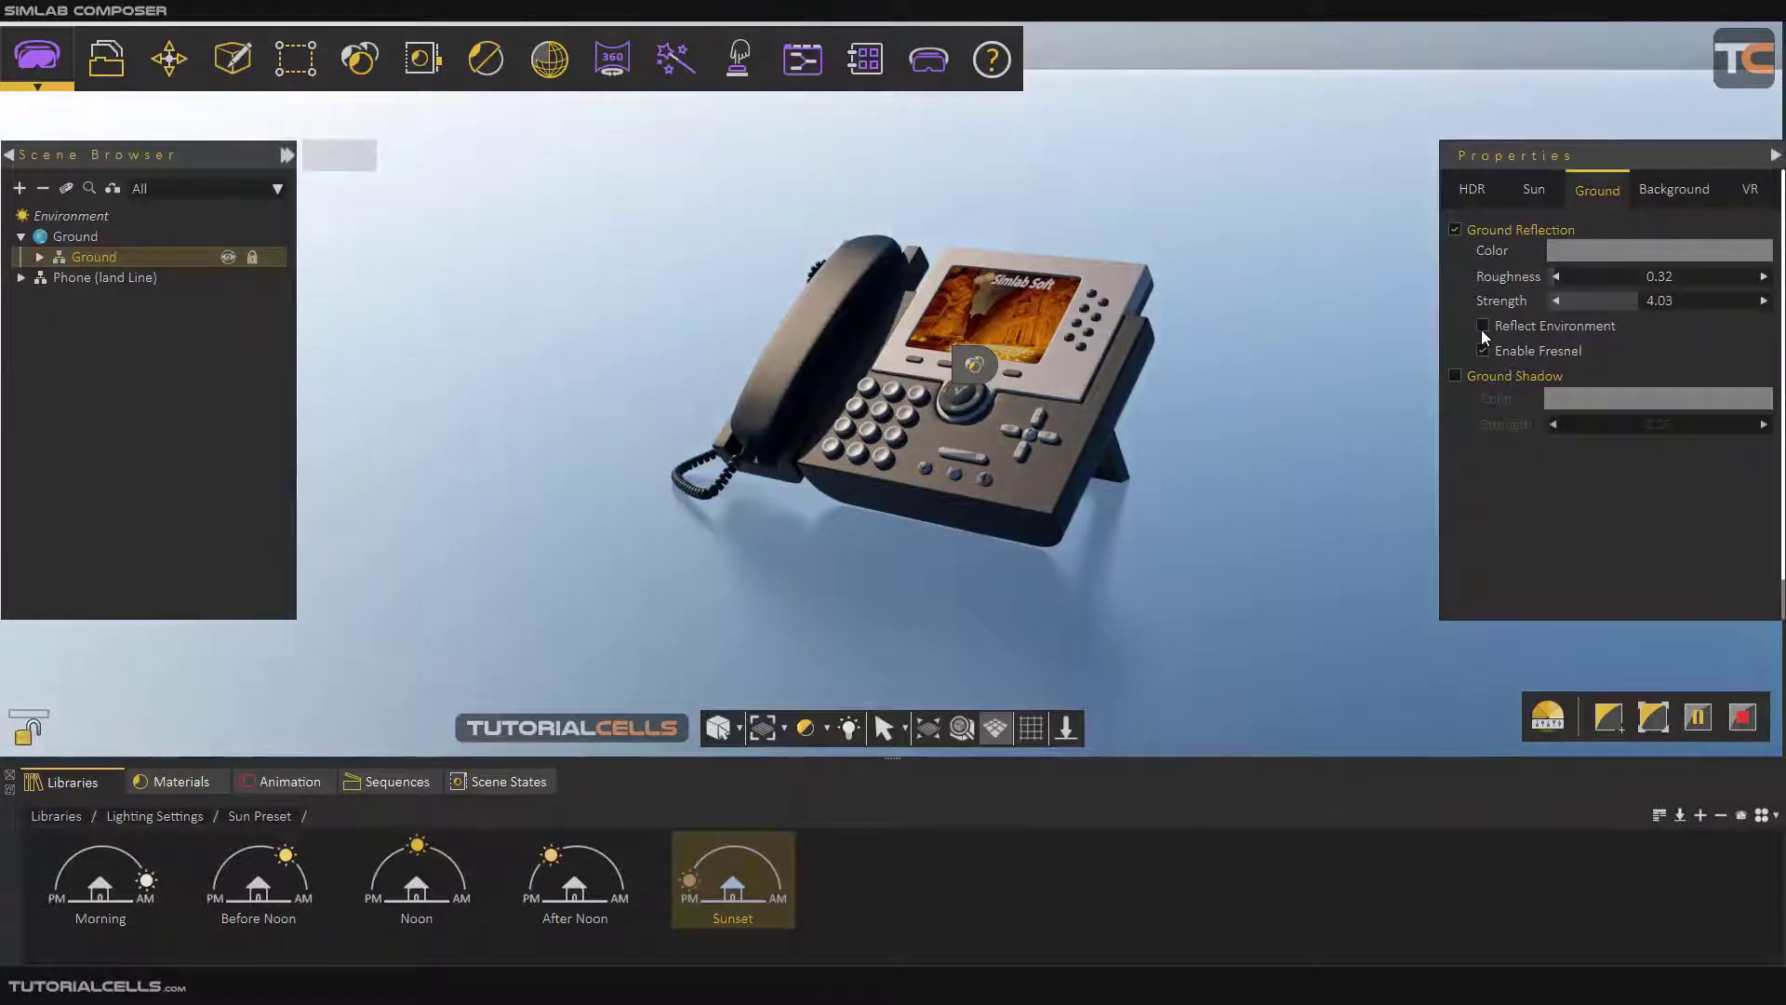
middle_drag(1169, 391, 1141, 445)
drag(1135, 456, 1147, 499)
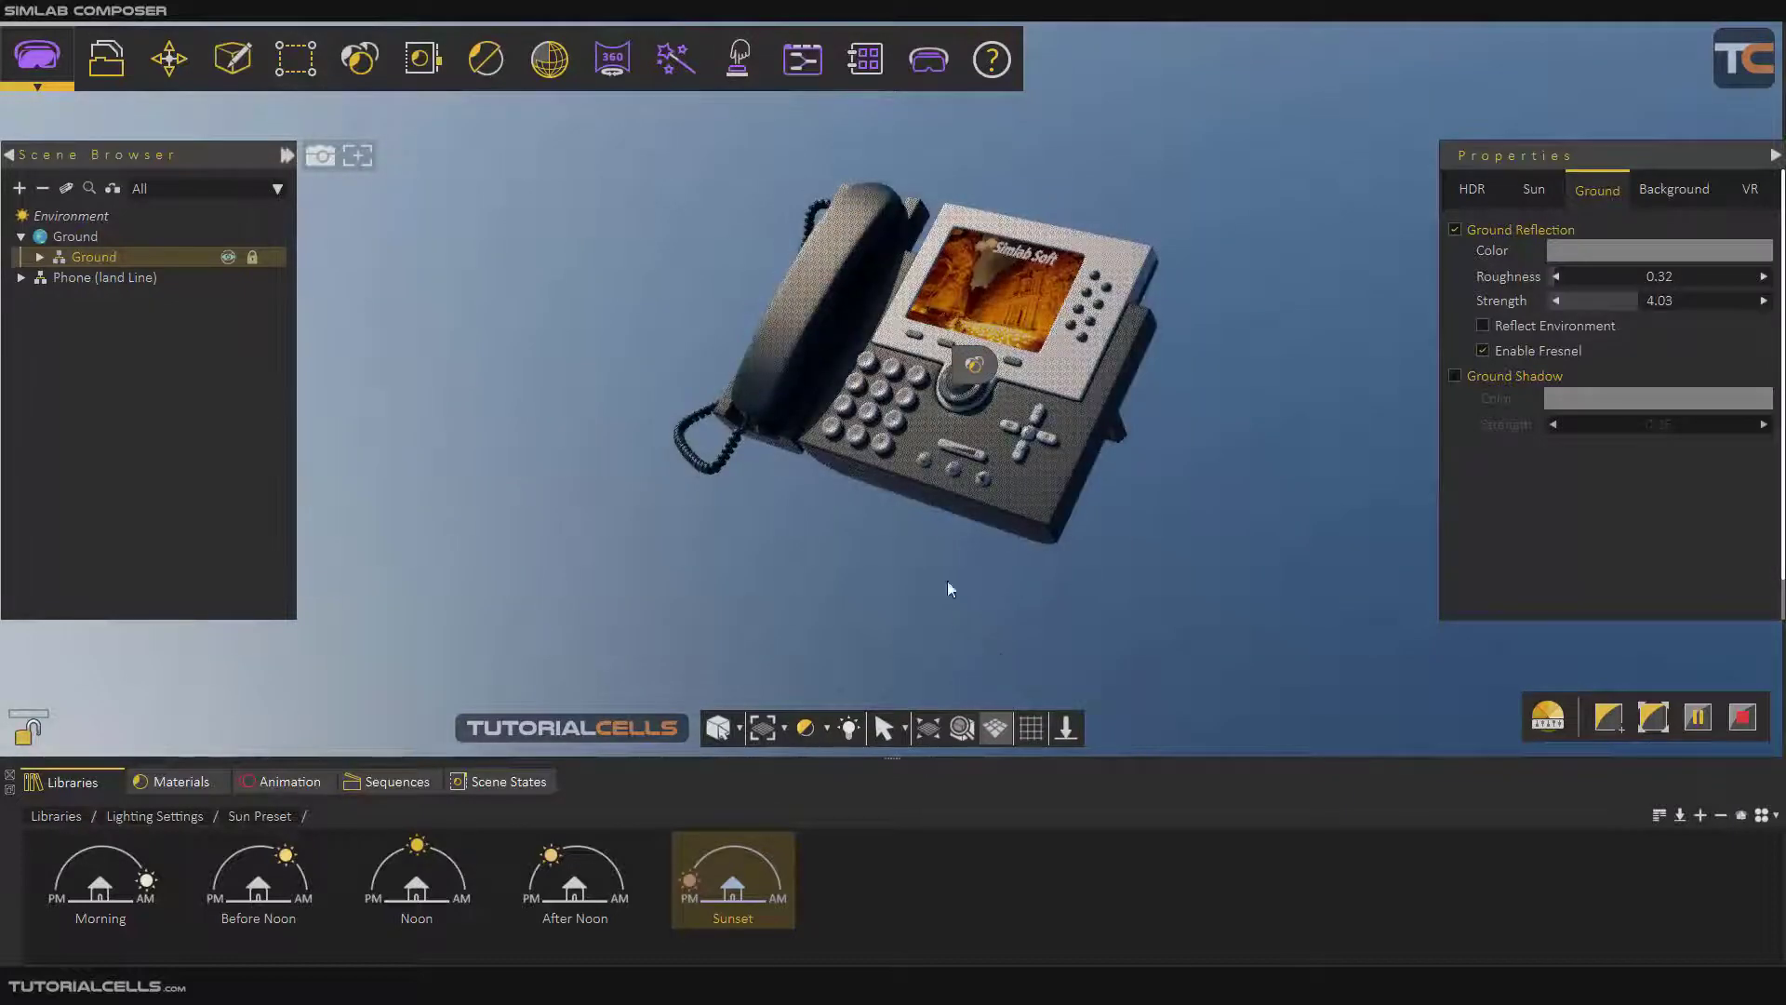
drag(998, 583, 997, 651)
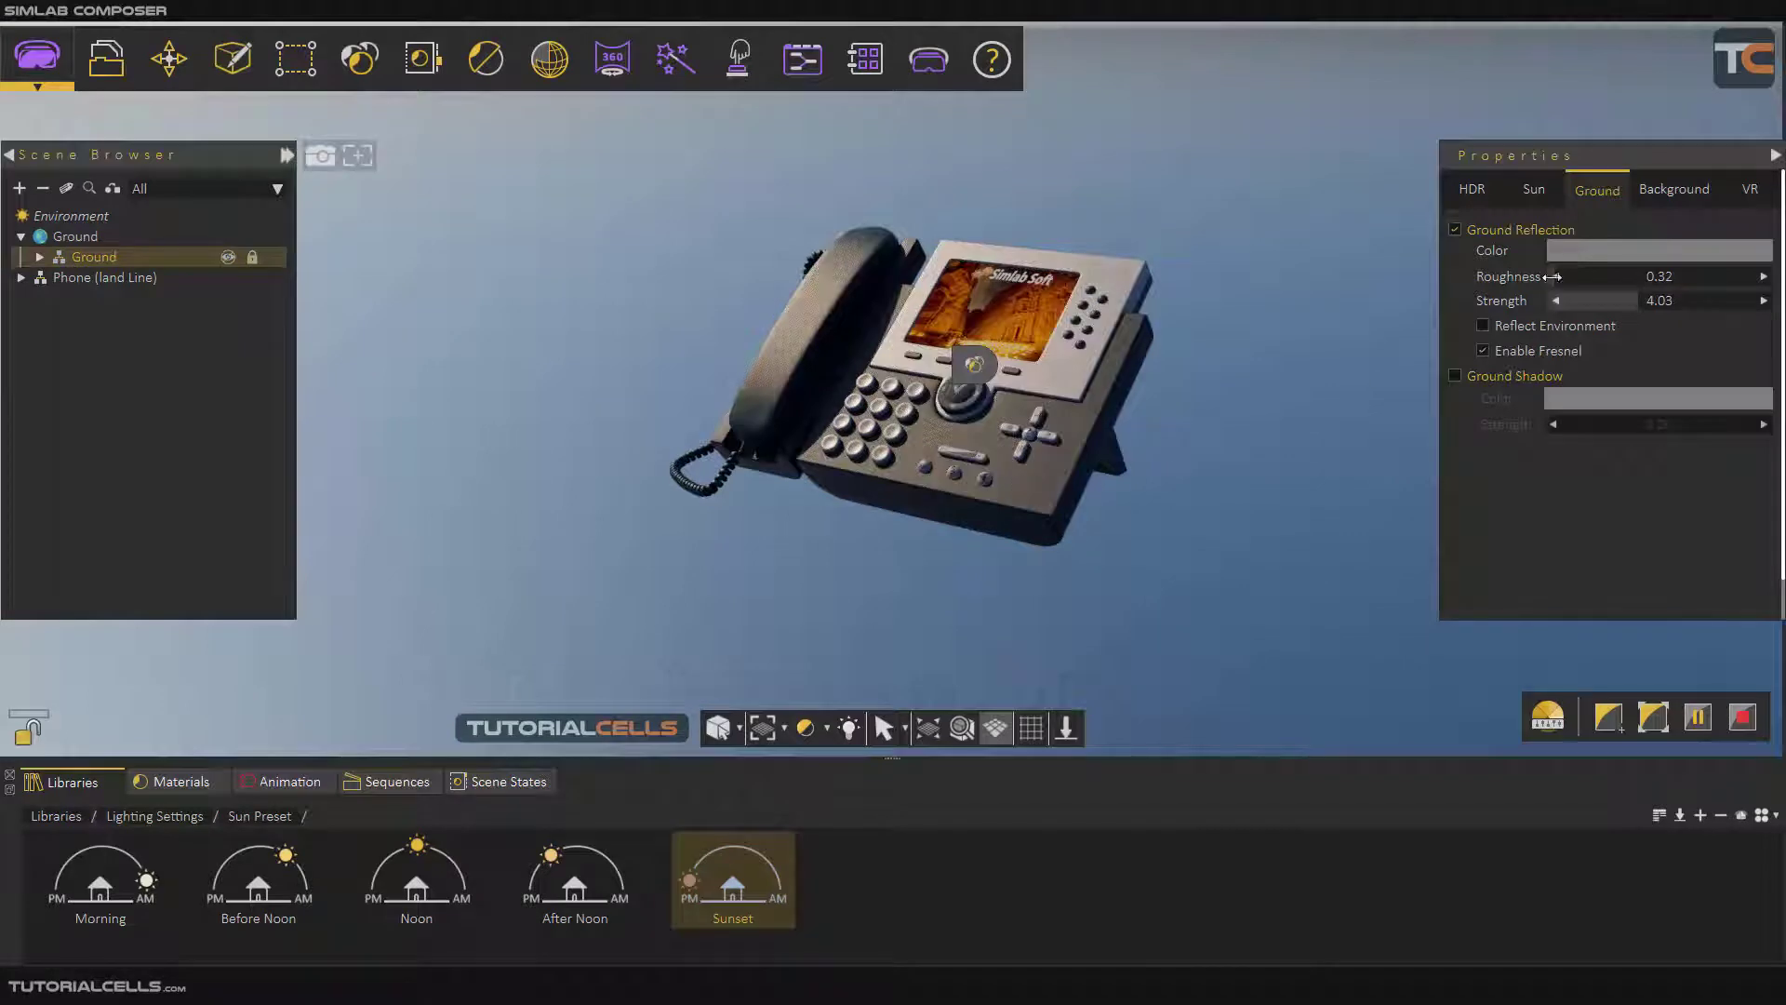
Set the ground reflection strength to 7.44 and turn on Reflect Environment
drag(1631, 302, 1723, 301)
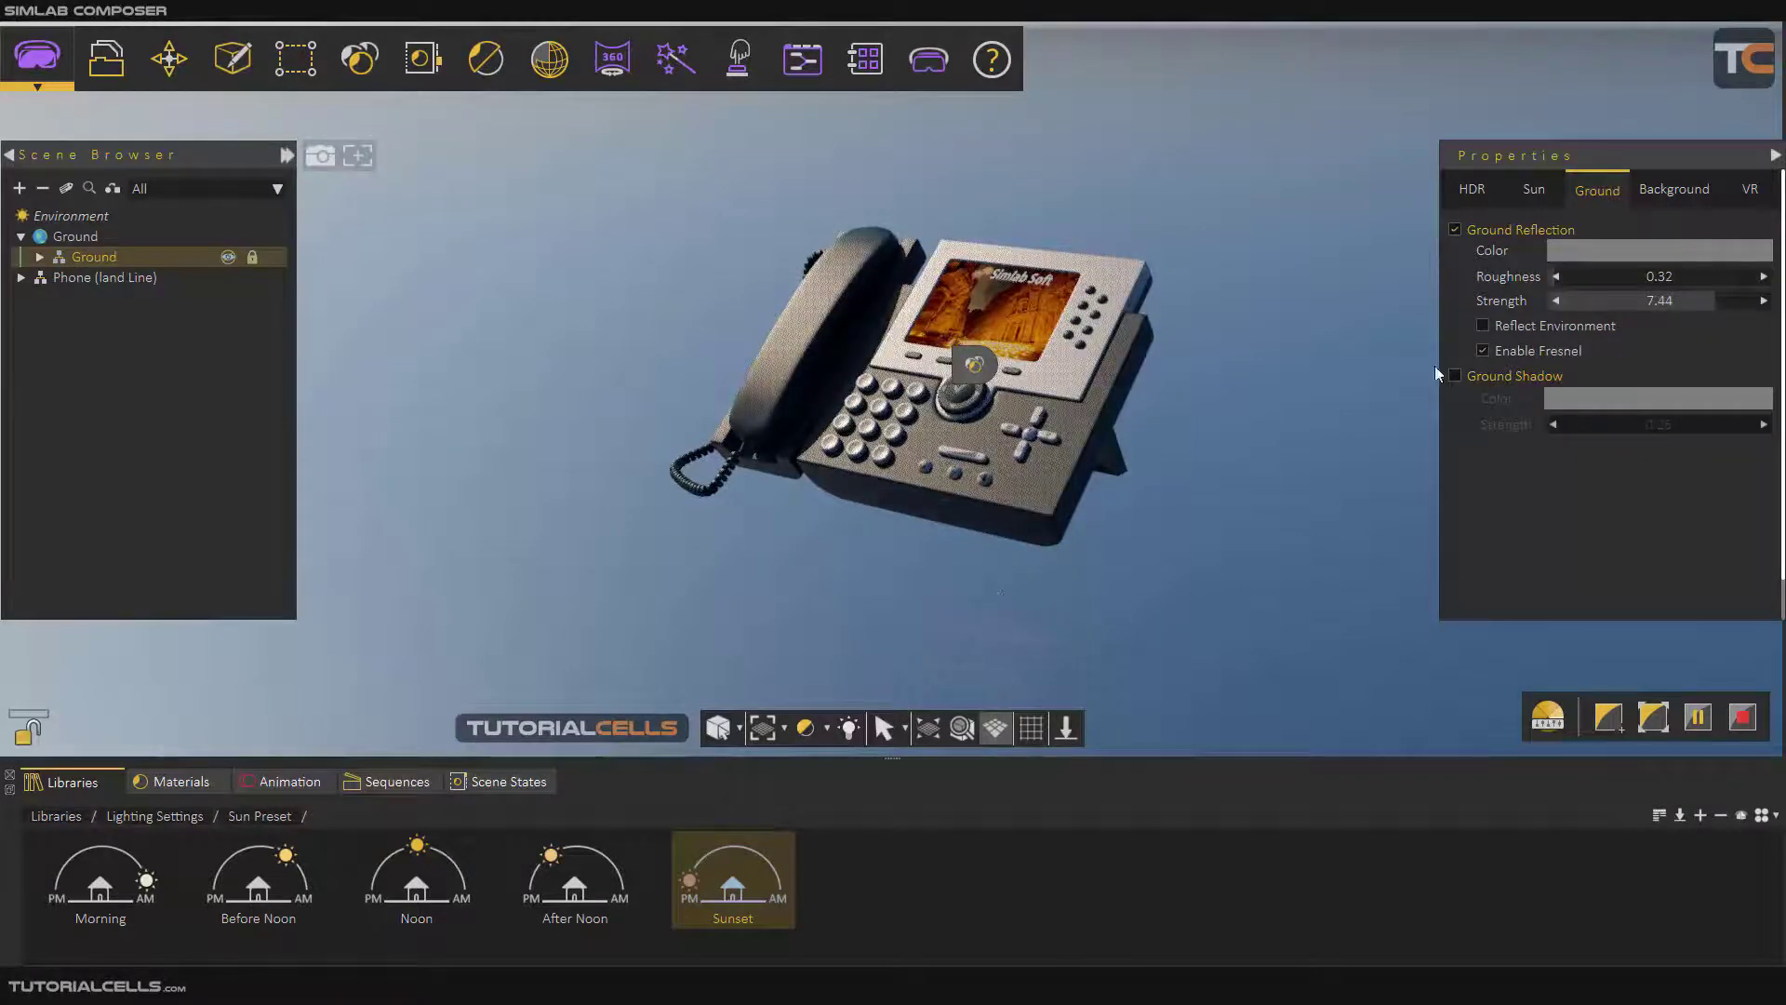
click(1483, 326)
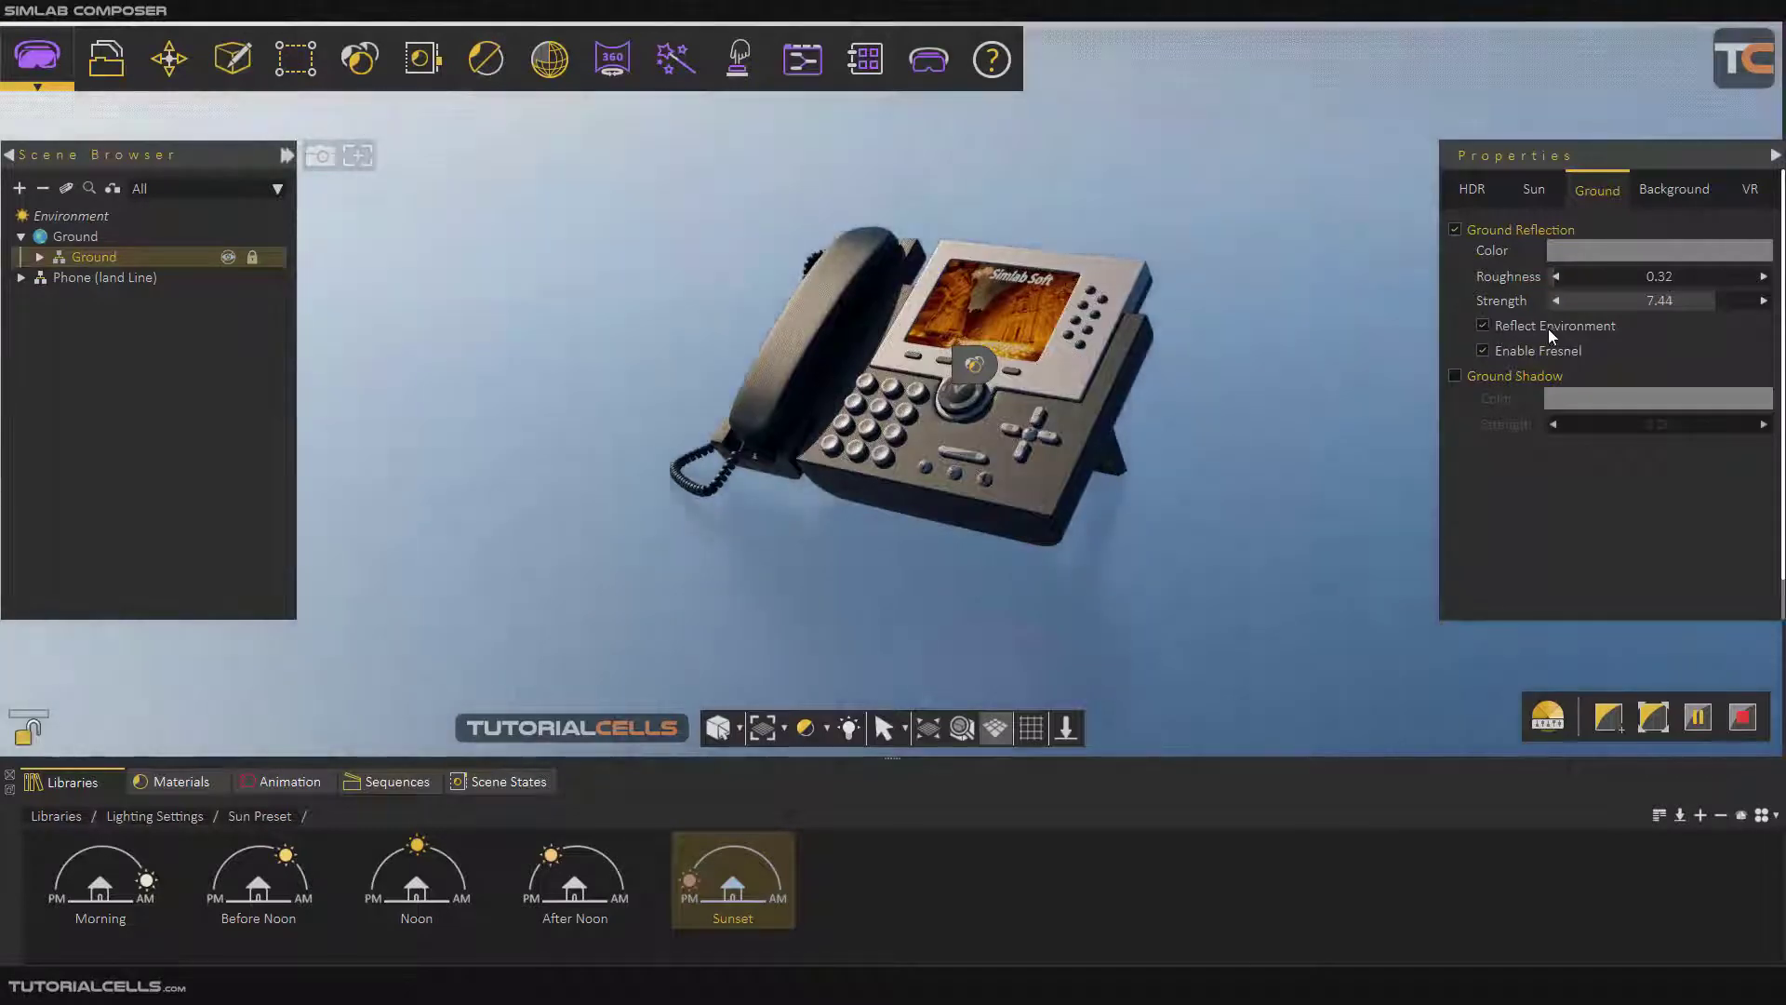
drag(1192, 418, 1189, 444)
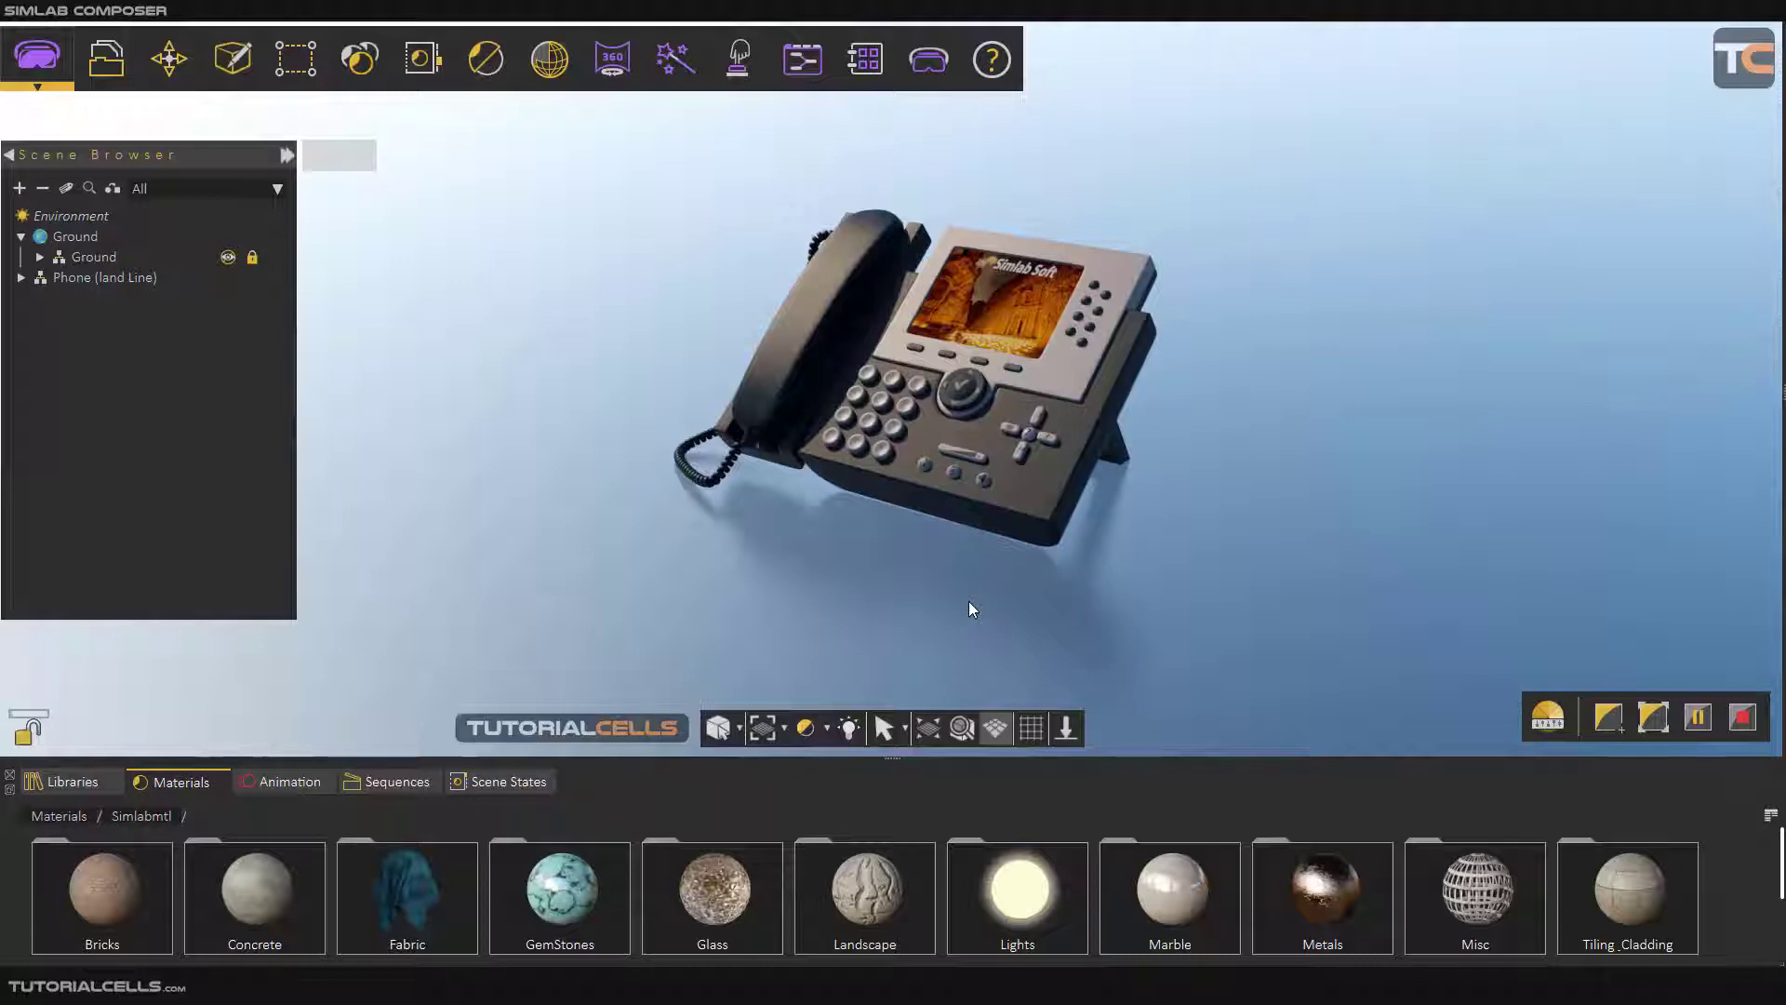
Enable Ground Shadow in the environment's ground settings and inspect the phone's shadow in the render
middle_drag(1044, 535, 952, 450)
click(71, 215)
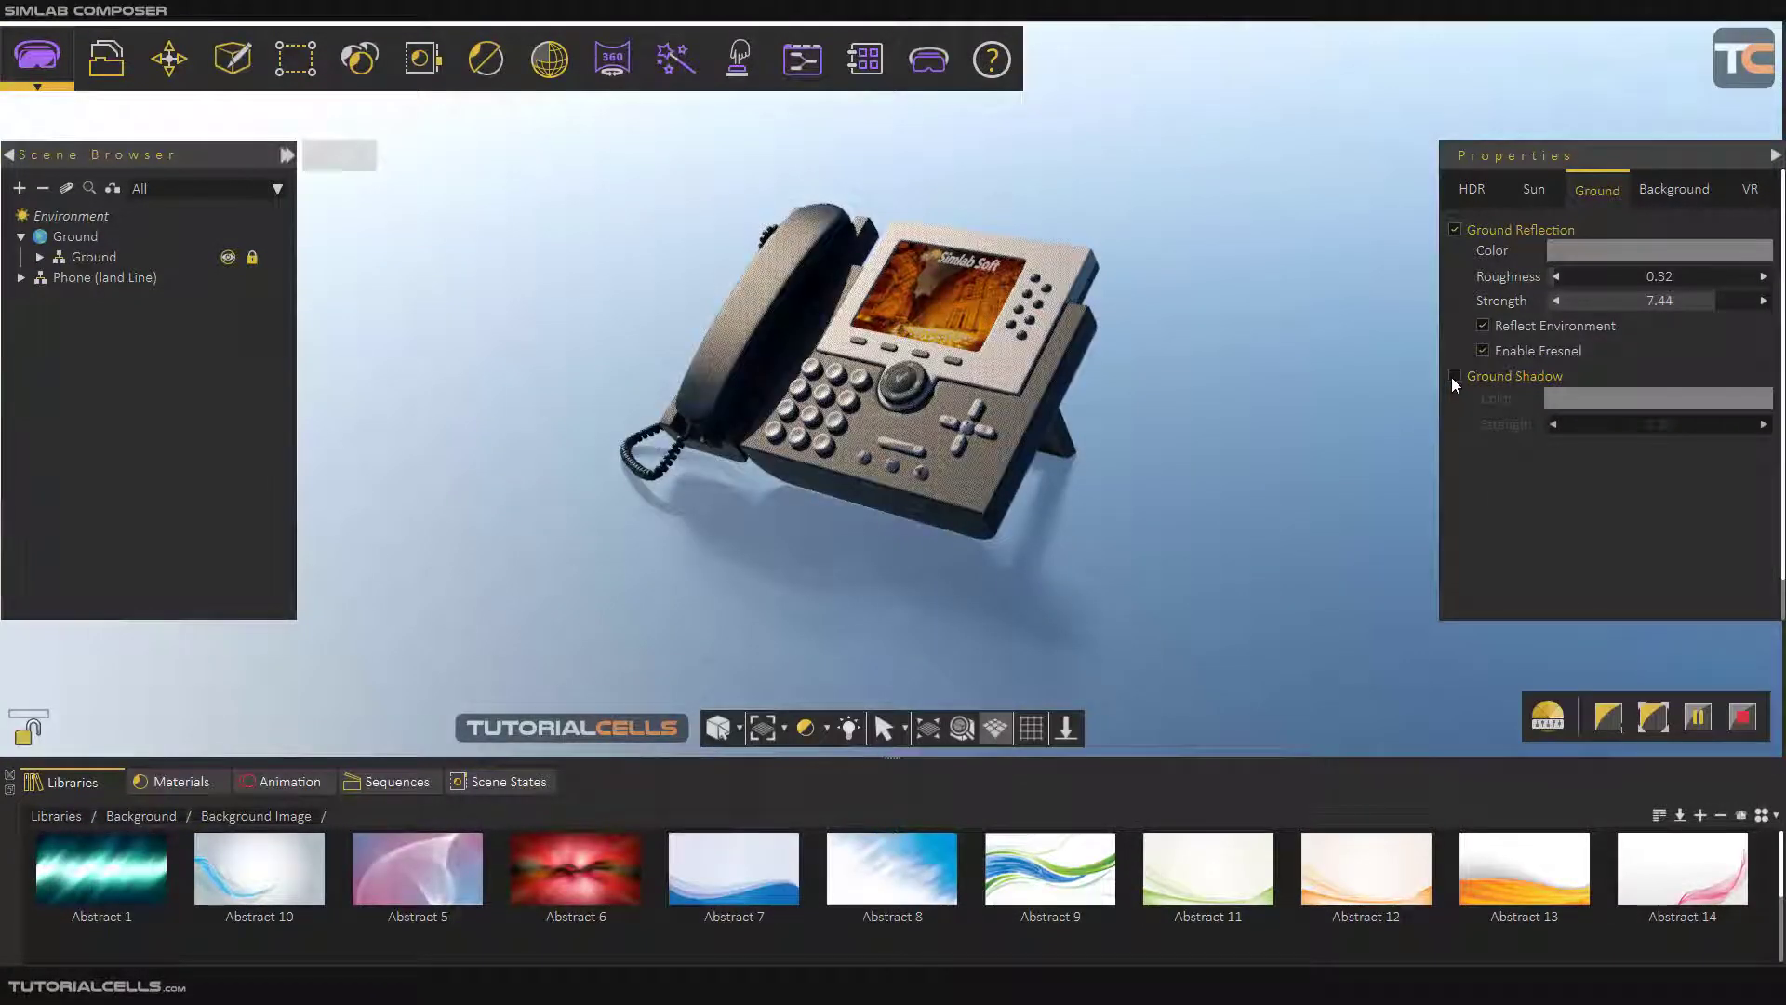
click(1454, 375)
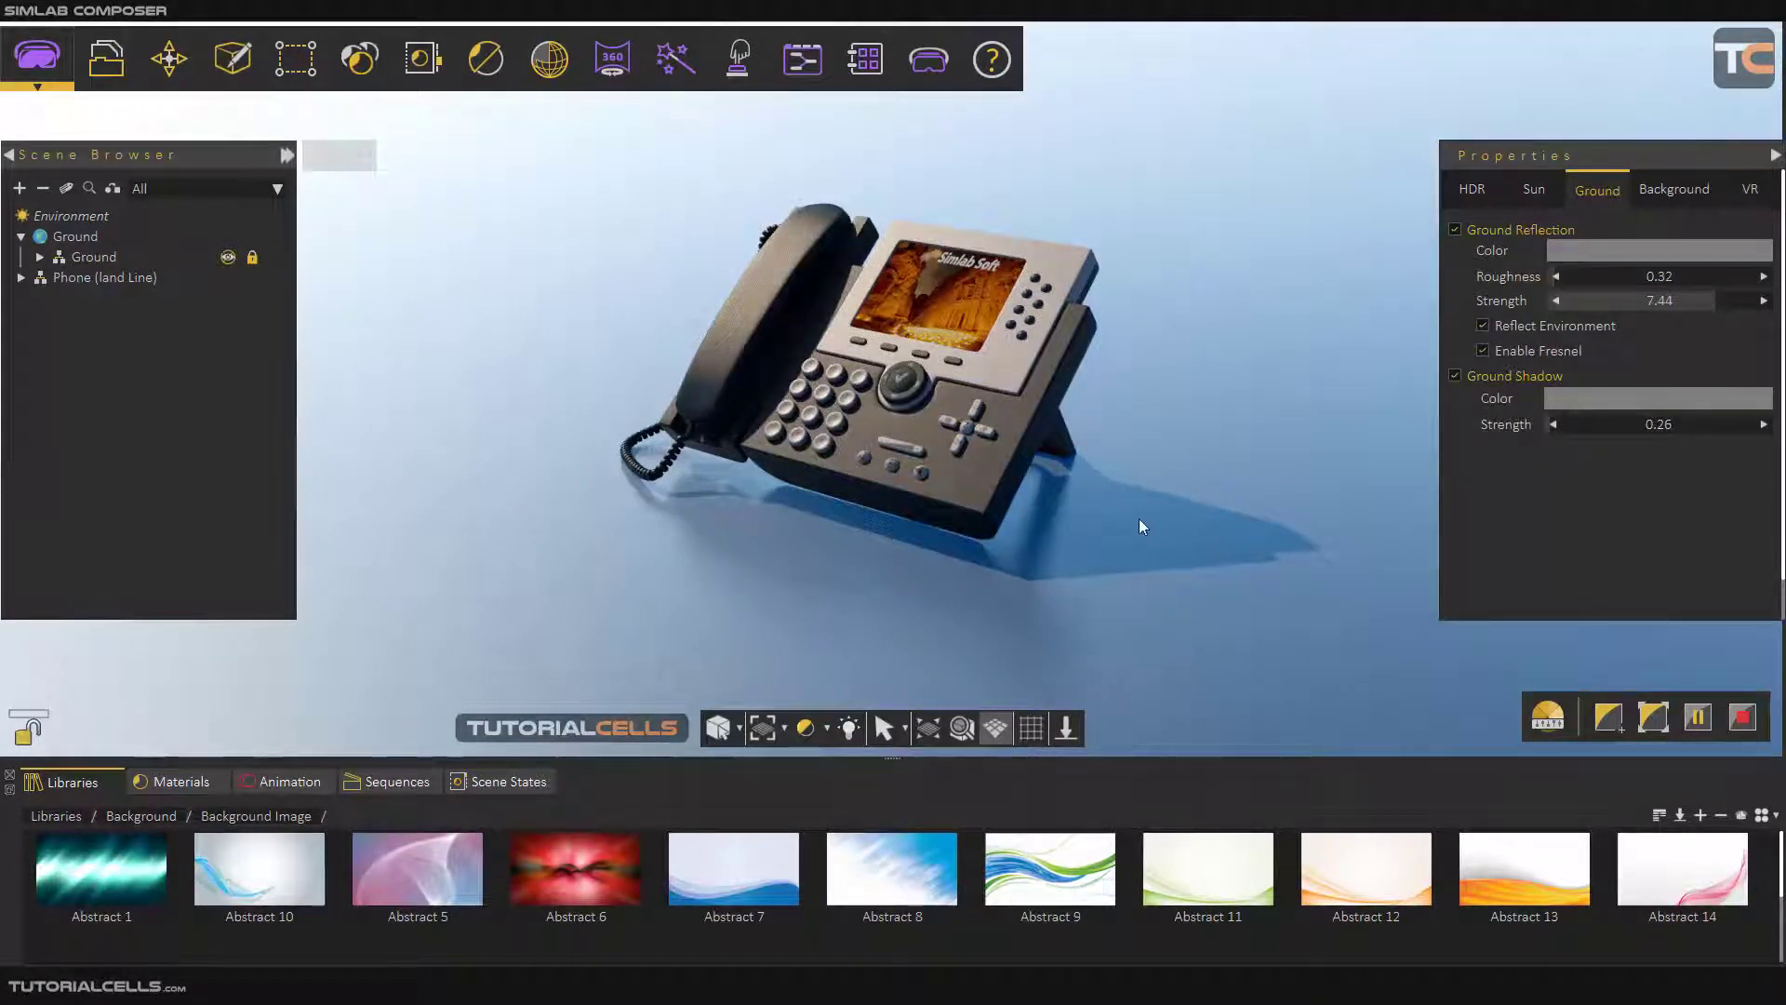
mouse_move(1045, 534)
middle_down()
mouse_move(995, 489)
mouse_move(1032, 468)
middle_up()
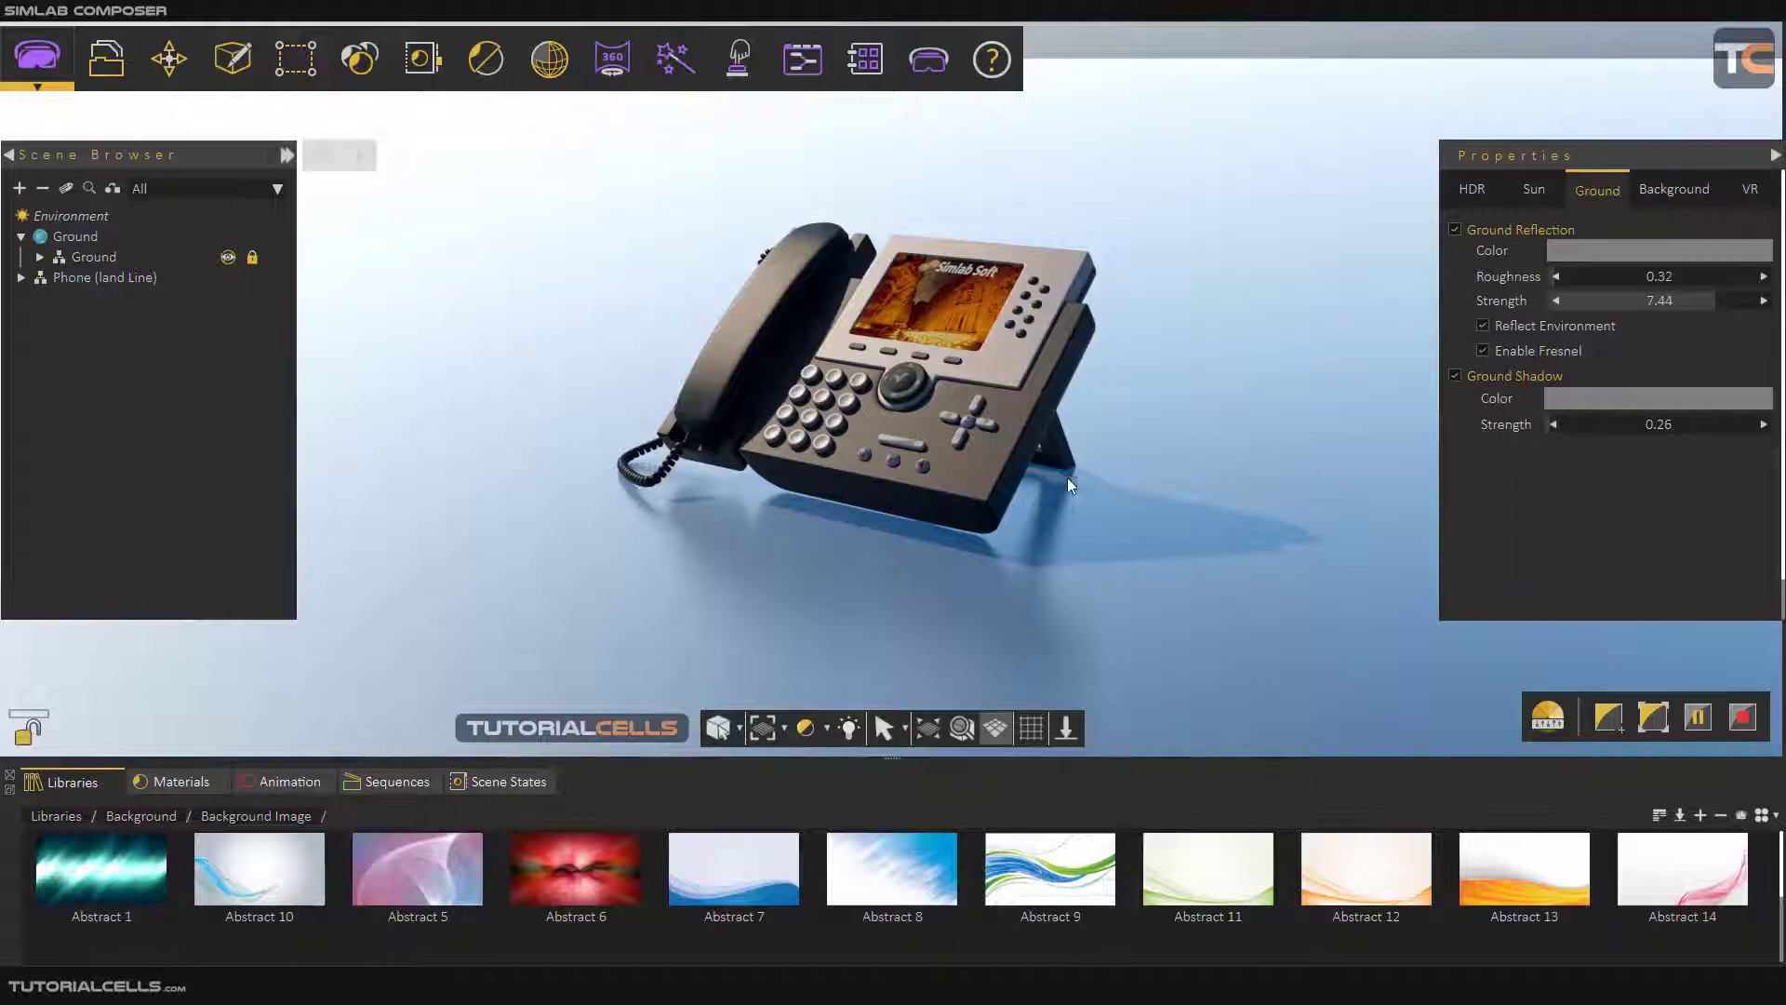
Set the ground shadow strength to 0.2 and turn off Ground Reflection, inspecting the phone's shadow from several angles
mouse_move(1540, 425)
mouse_down()
mouse_move(1580, 424)
mouse_move(1525, 427)
mouse_up()
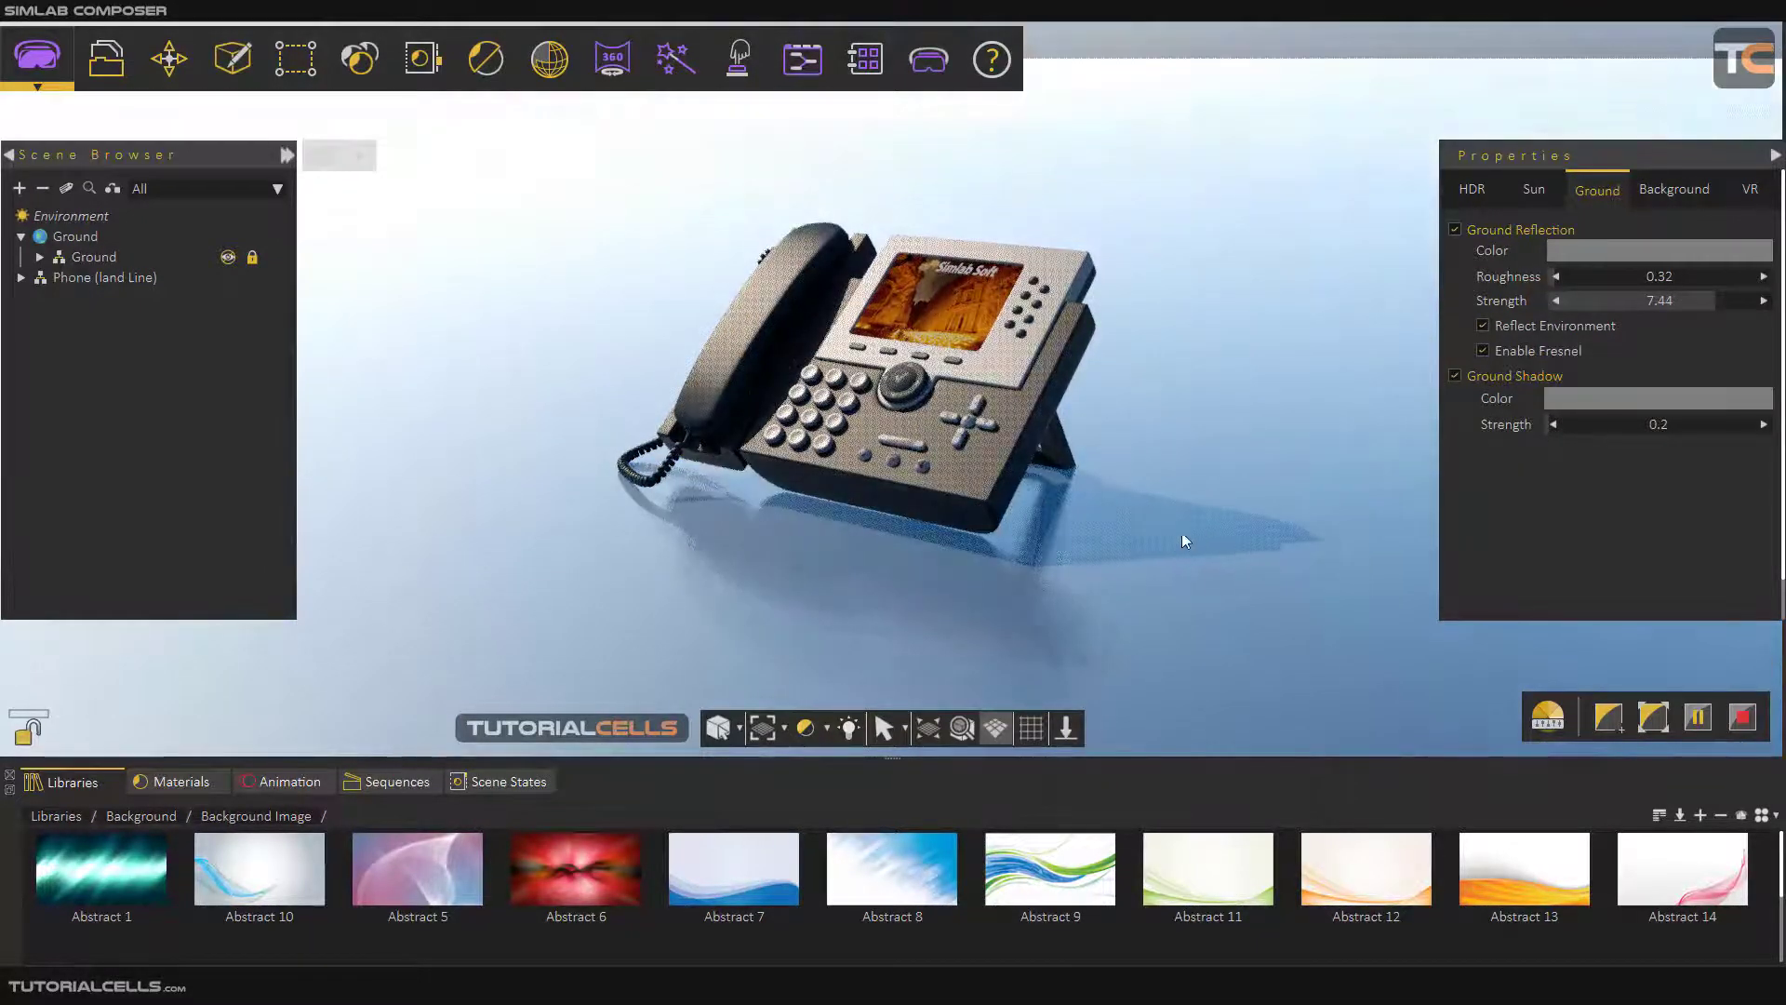
click(1457, 232)
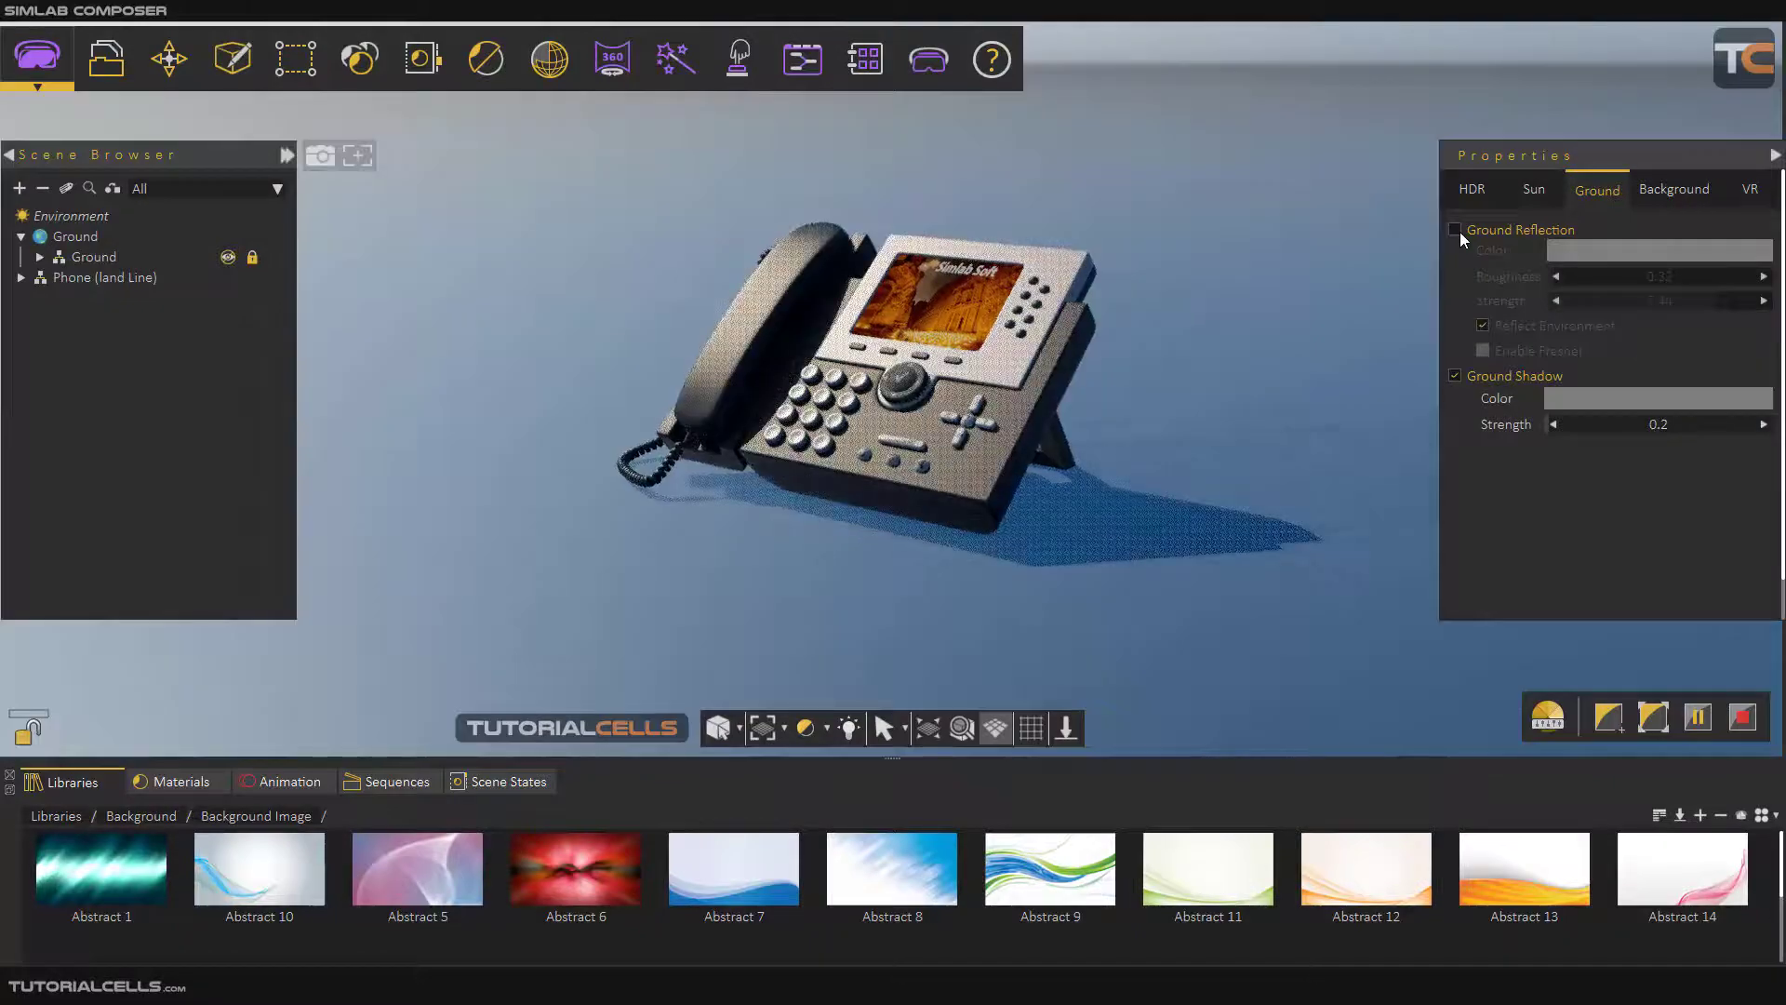
drag(1092, 416, 1036, 532)
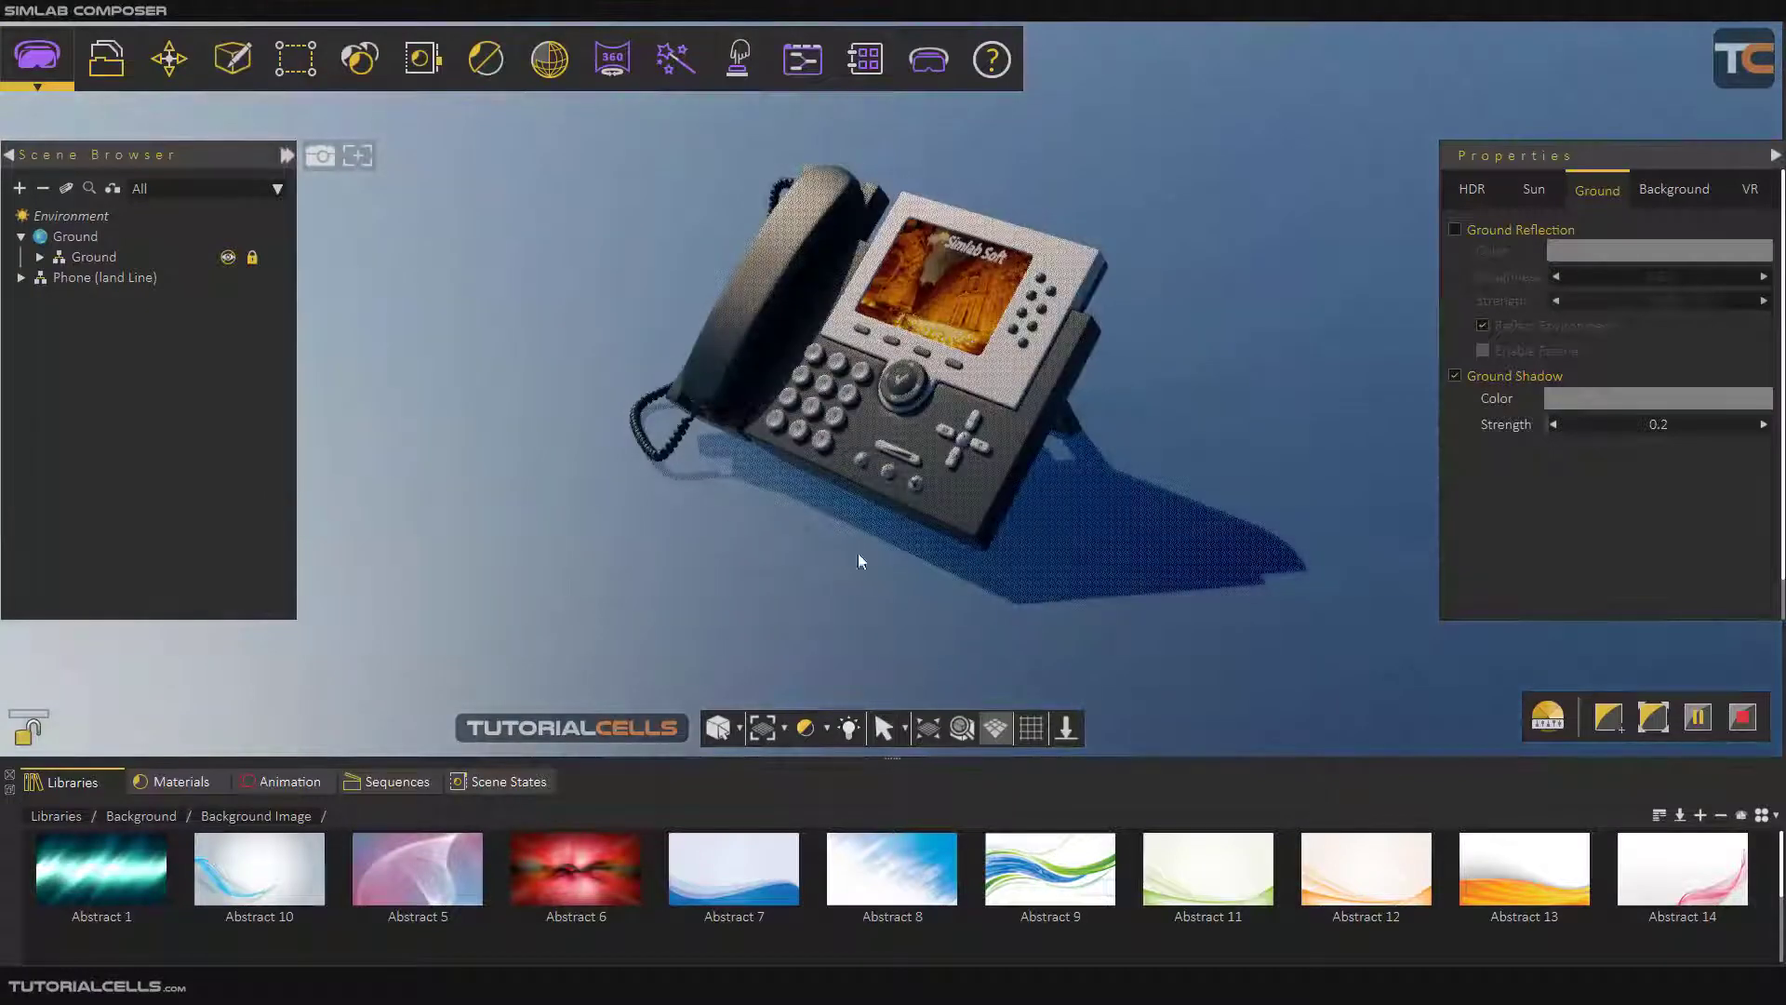
drag(1121, 501, 1107, 447)
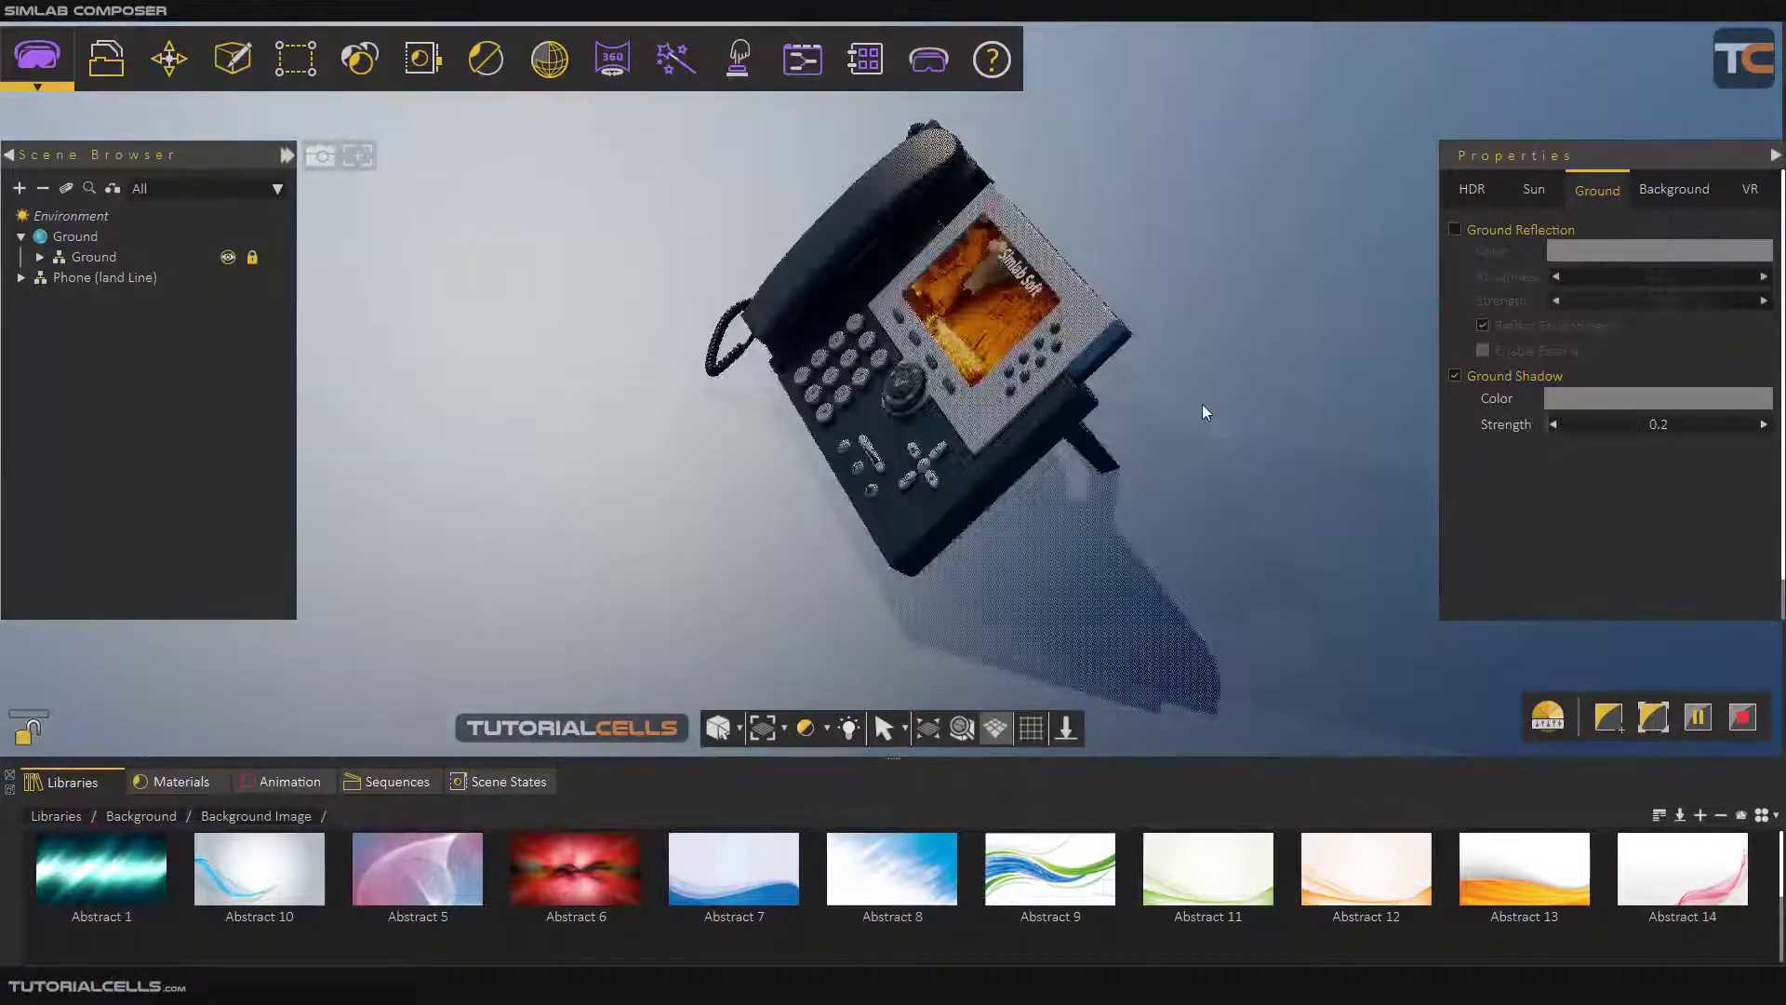
drag(1192, 407, 1170, 376)
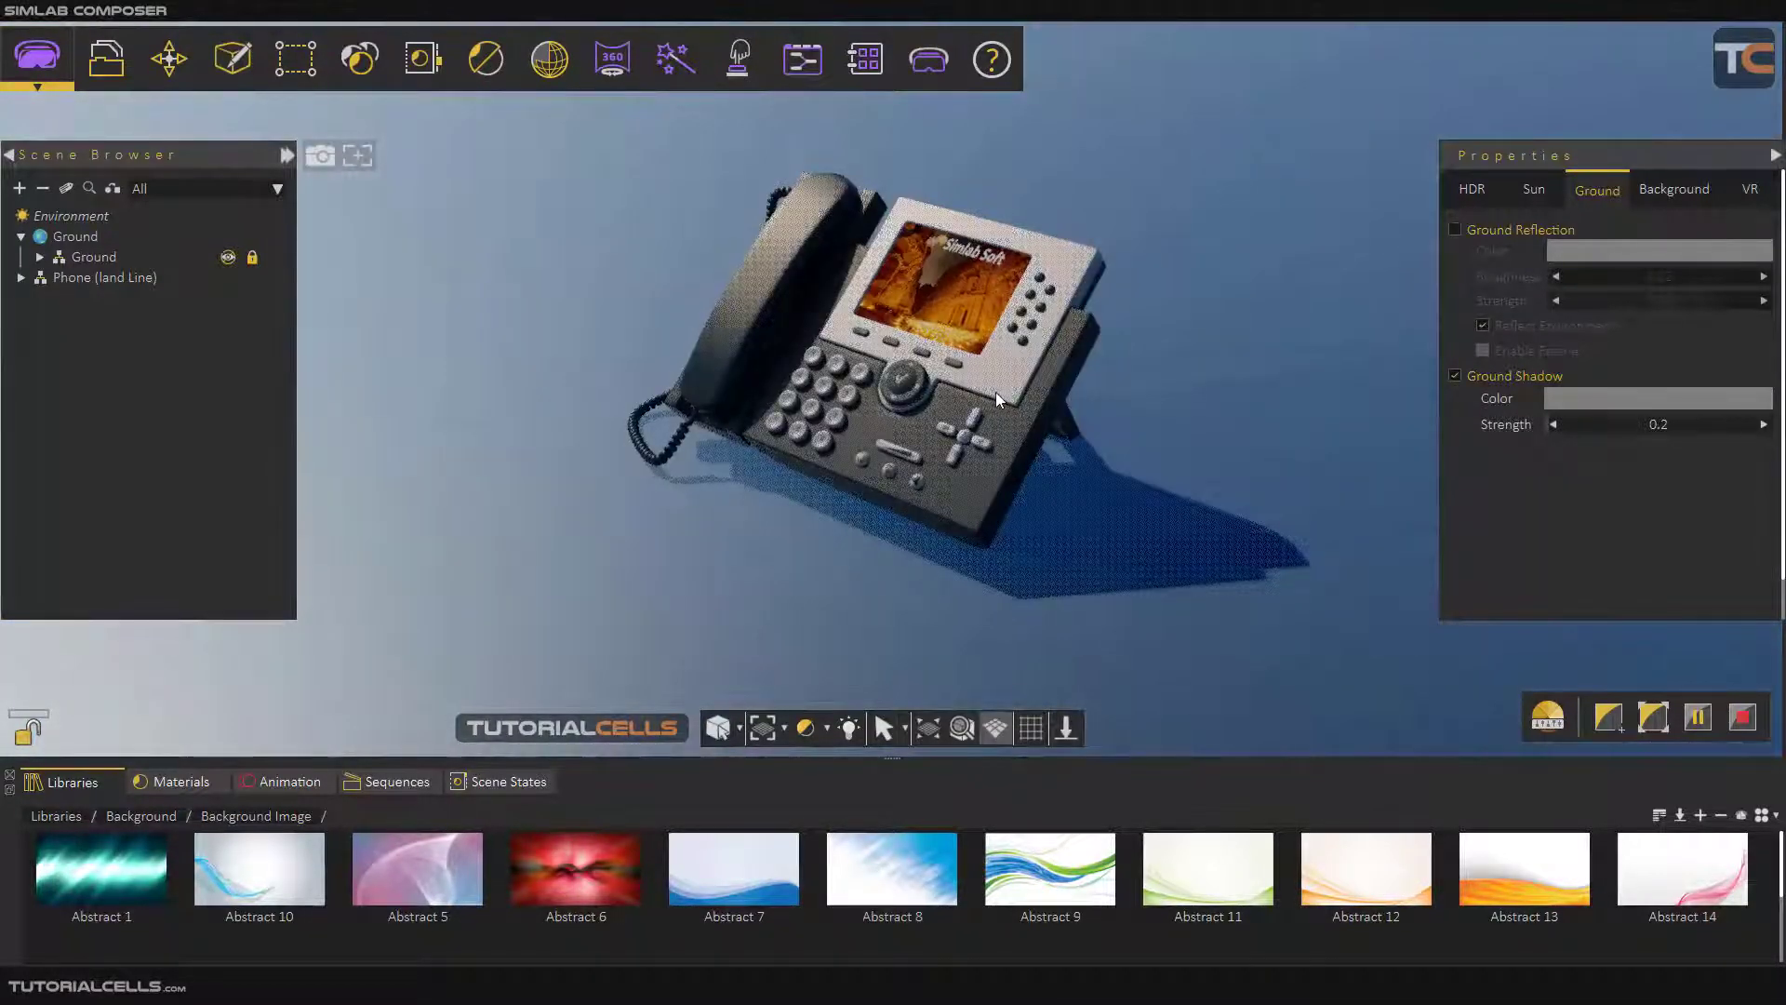
Turn off Ground Shadow in the environment's ground settings and inspect the rendered phone up close
click(1455, 376)
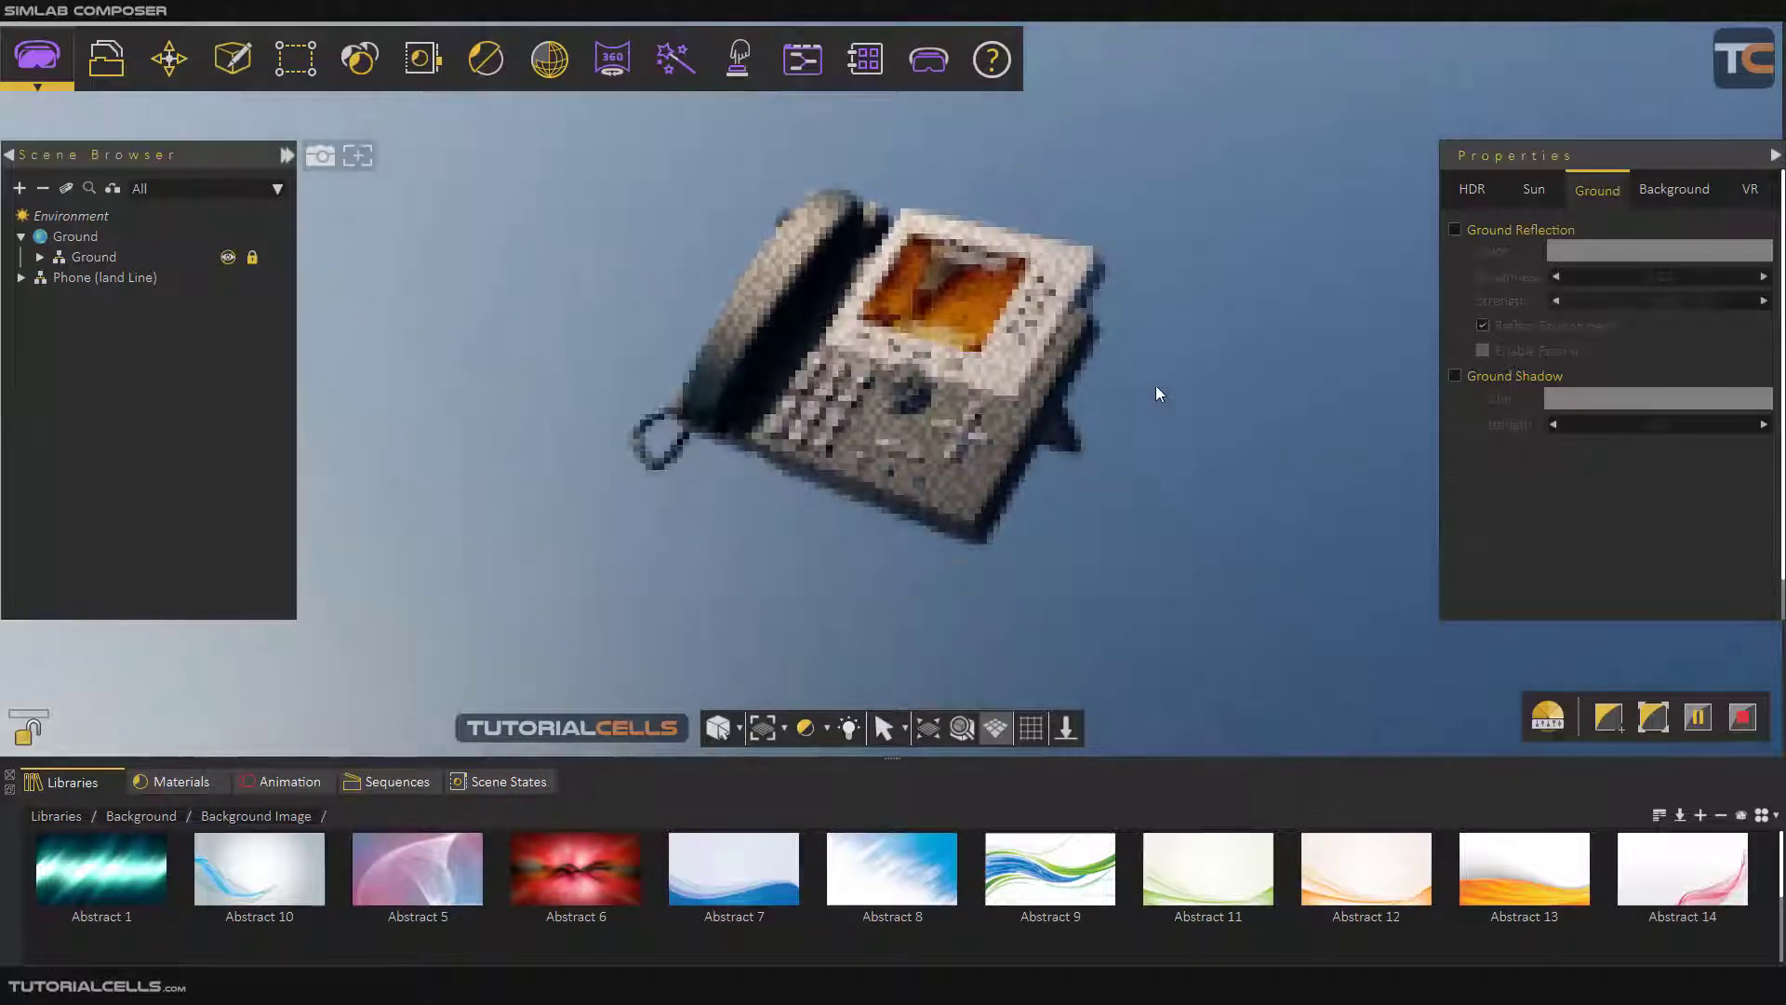
scroll(935, 377, up, 3)
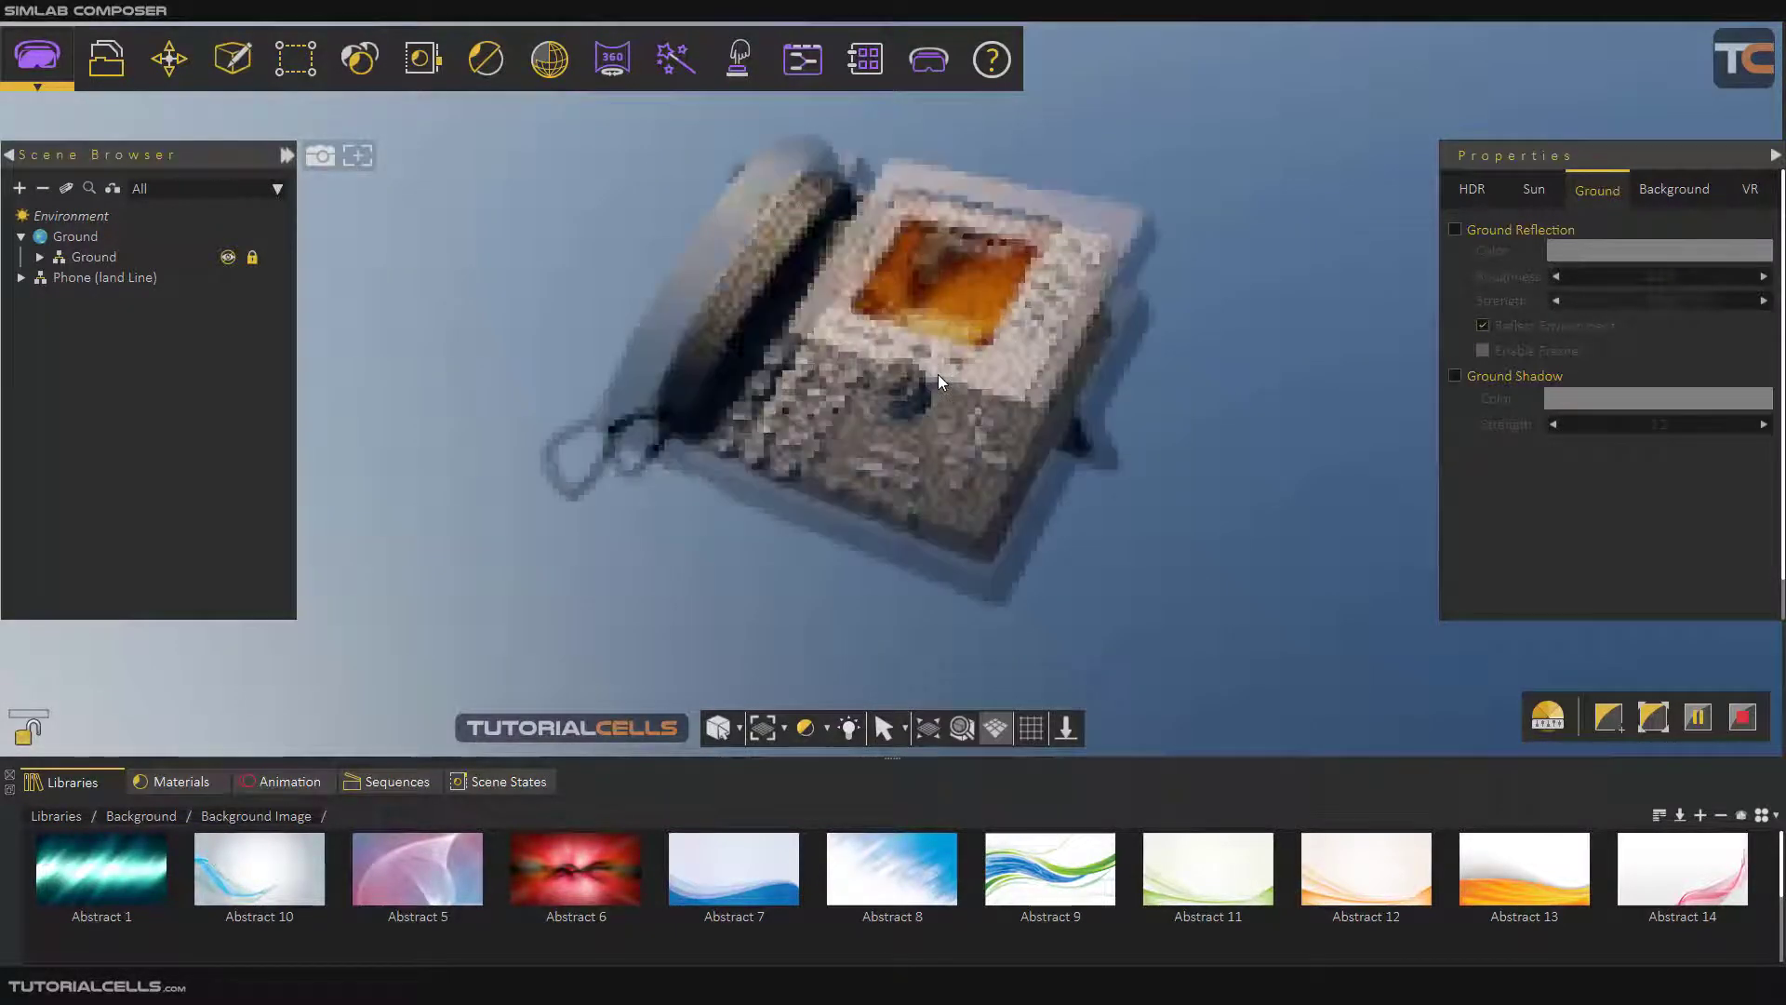